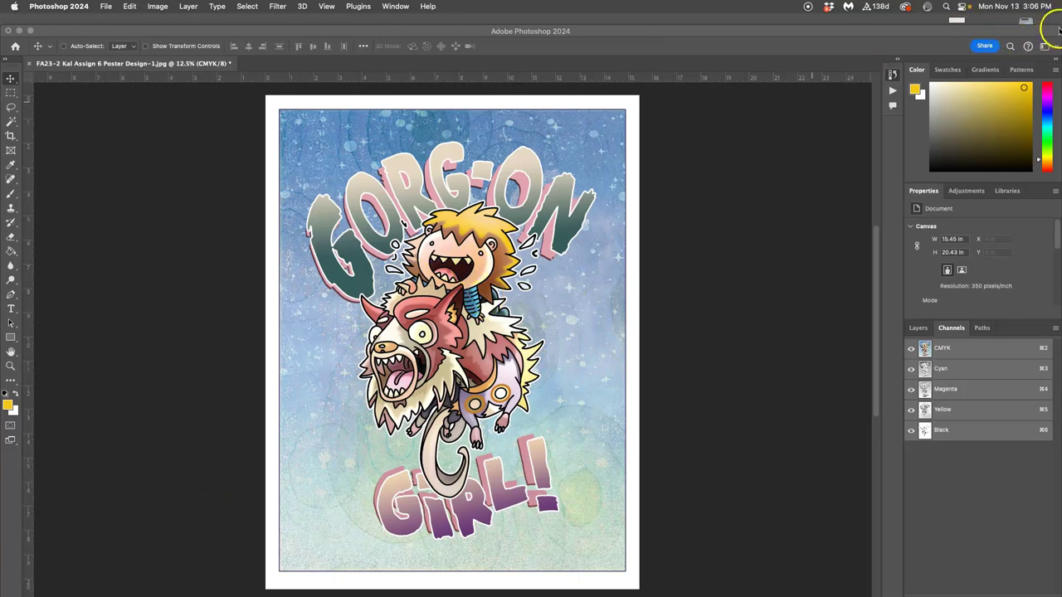
Narrow the Photoshop window beside the halftone slide, then hide and restore the Cyan channel
{"action": "left_click_drag", "start_coordinate": [1059, 30], "coordinate": [776, 19]}
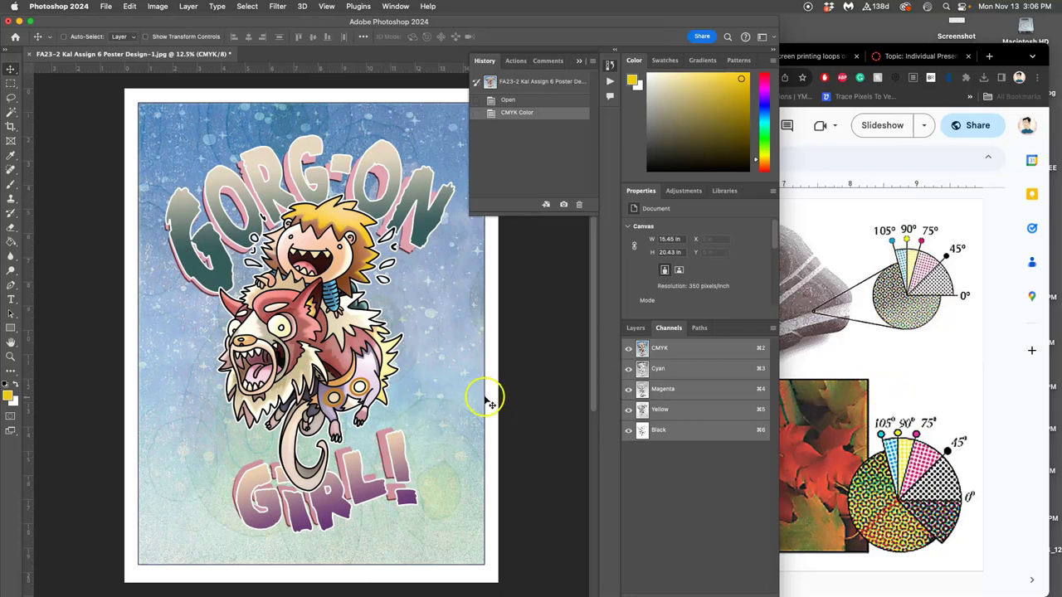
{"action": "left_click", "coordinate": [628, 370]}
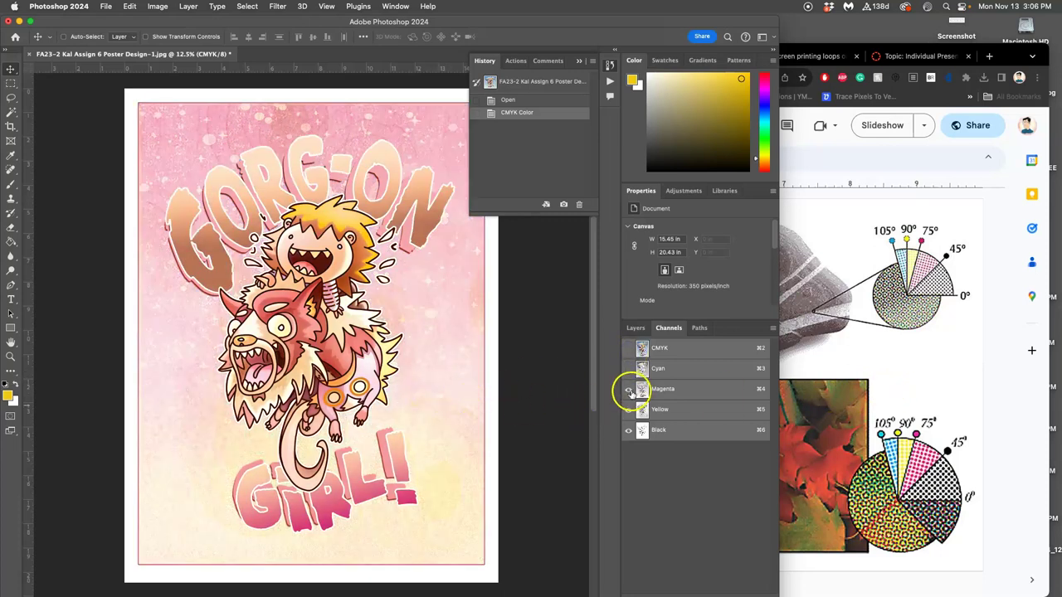
{"action": "left_click", "coordinate": [628, 370]}
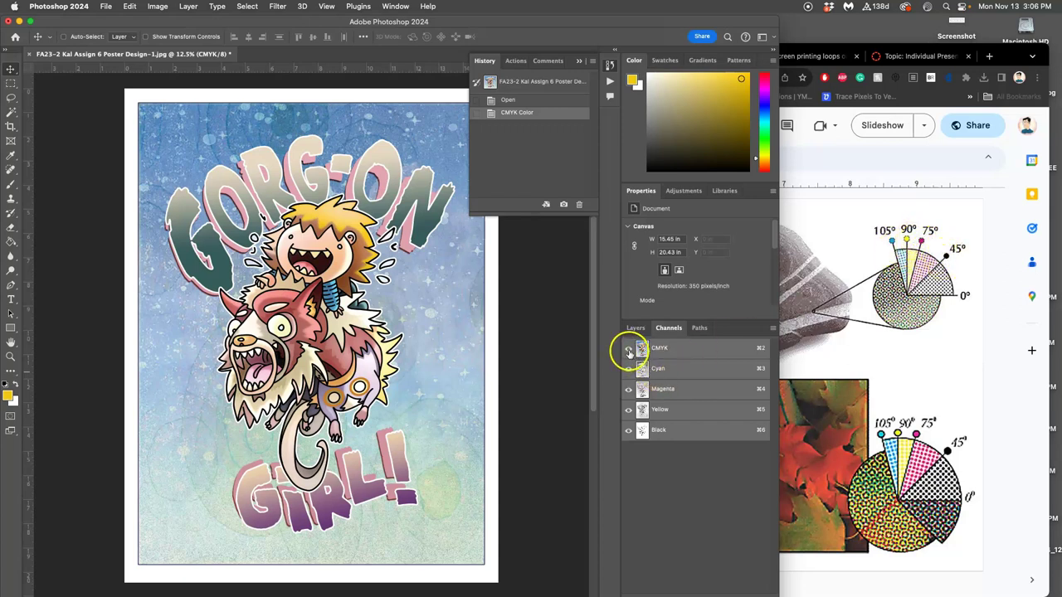
Hide the Magenta, Yellow and Black channels so only the Cyan plate shows
{"action": "left_click", "coordinate": [628, 389]}
{"action": "left_click", "coordinate": [628, 410]}
{"action": "left_click", "coordinate": [628, 430]}
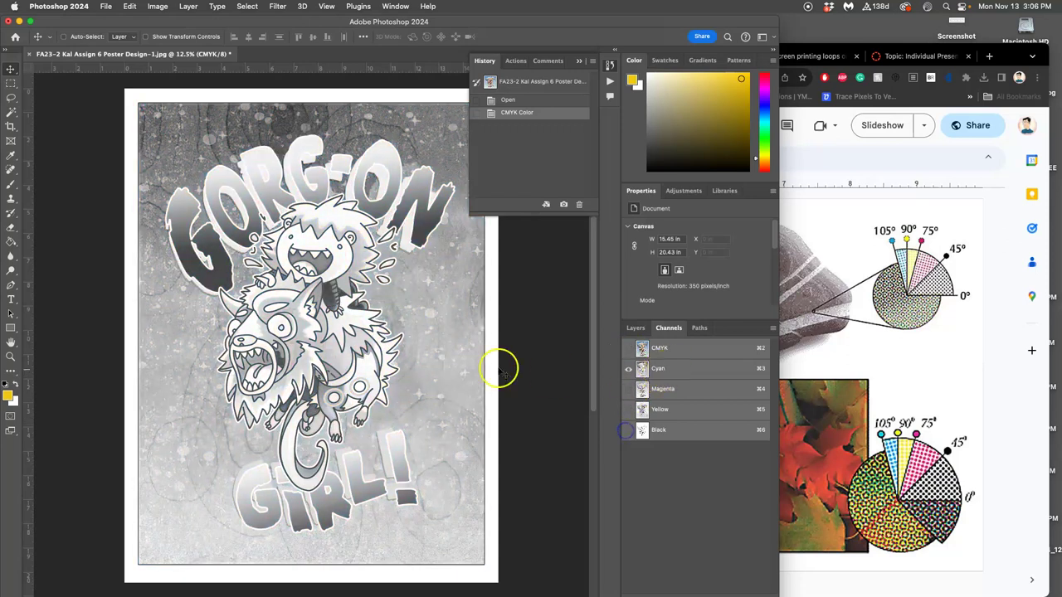
{"action": "left_click", "coordinate": [628, 389]}
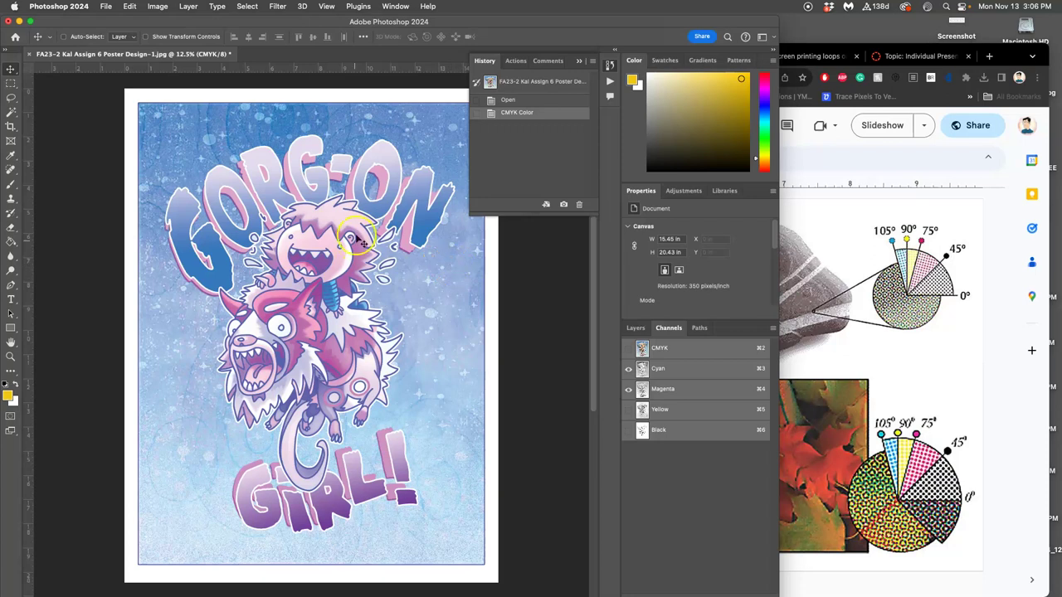
{"action": "left_click", "coordinate": [628, 389]}
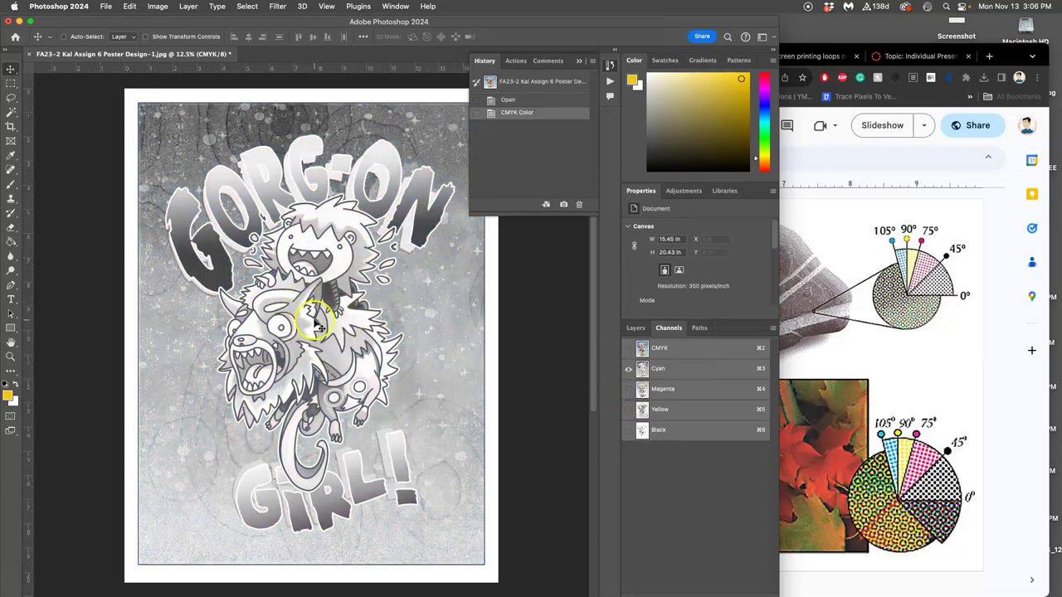
Zoom into the poster to inspect the grayscale Cyan plate closely
{"action": "scroll", "coordinate": [315, 326], "scroll_direction": "up", "scroll_amount": 5}
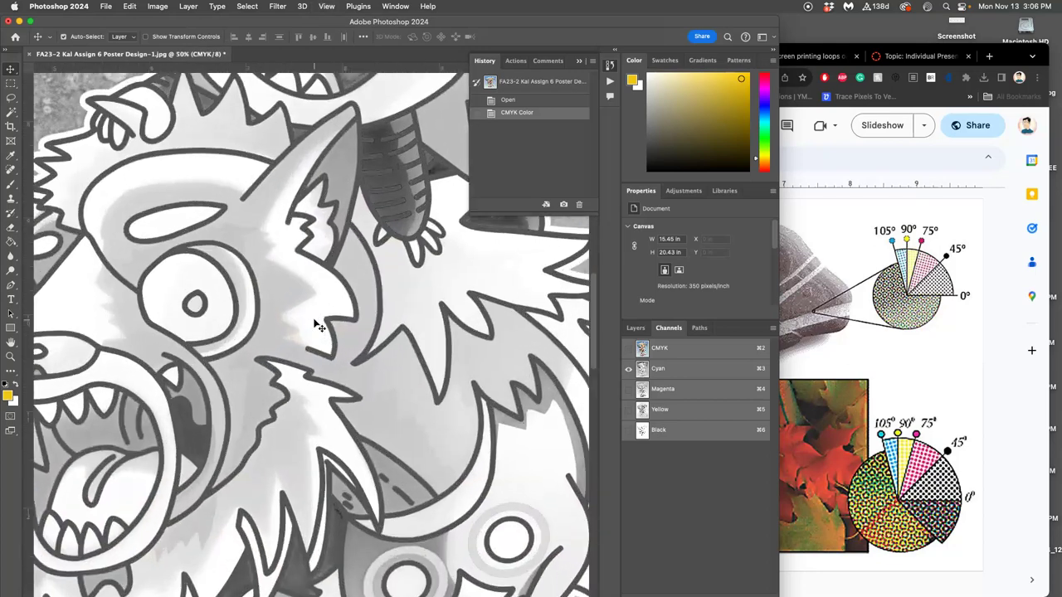
{"action": "scroll", "coordinate": [315, 326], "scroll_direction": "up", "scroll_amount": 10}
{"action": "scroll", "coordinate": [301, 335], "scroll_direction": "left", "scroll_amount": 5}
{"action": "scroll", "coordinate": [301, 335], "scroll_direction": "up", "scroll_amount": 3}
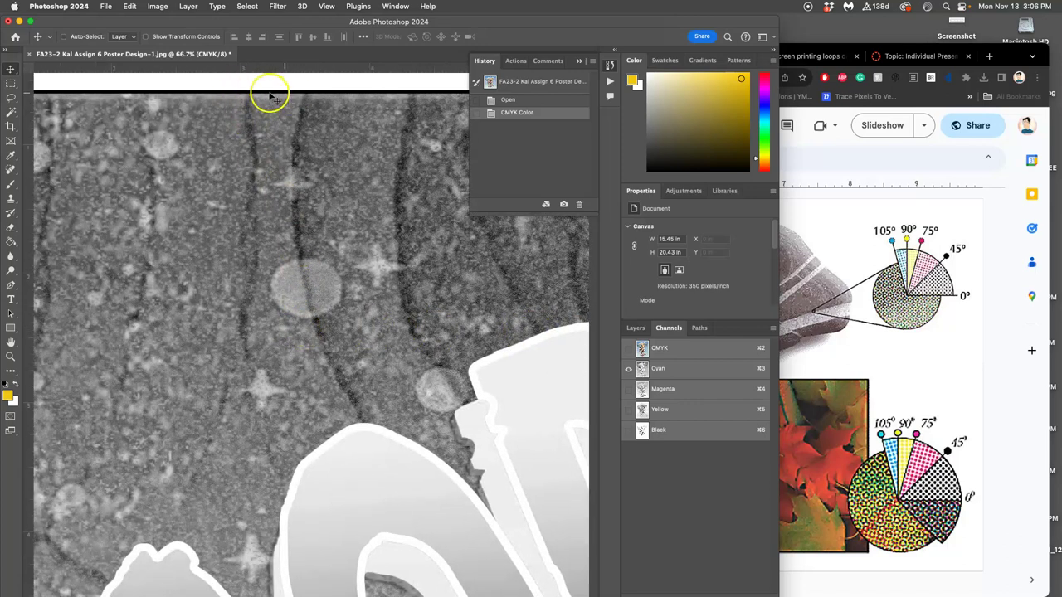
{"action": "left_click", "coordinate": [498, 360]}
{"action": "left_click_drag", "start_coordinate": [444, 334], "coordinate": [401, 338]}
{"action": "left_click", "coordinate": [394, 335]}
{"action": "key", "text": "super+minus"}
{"action": "key", "text": "super+minus"}
{"action": "key", "text": "super+minus"}
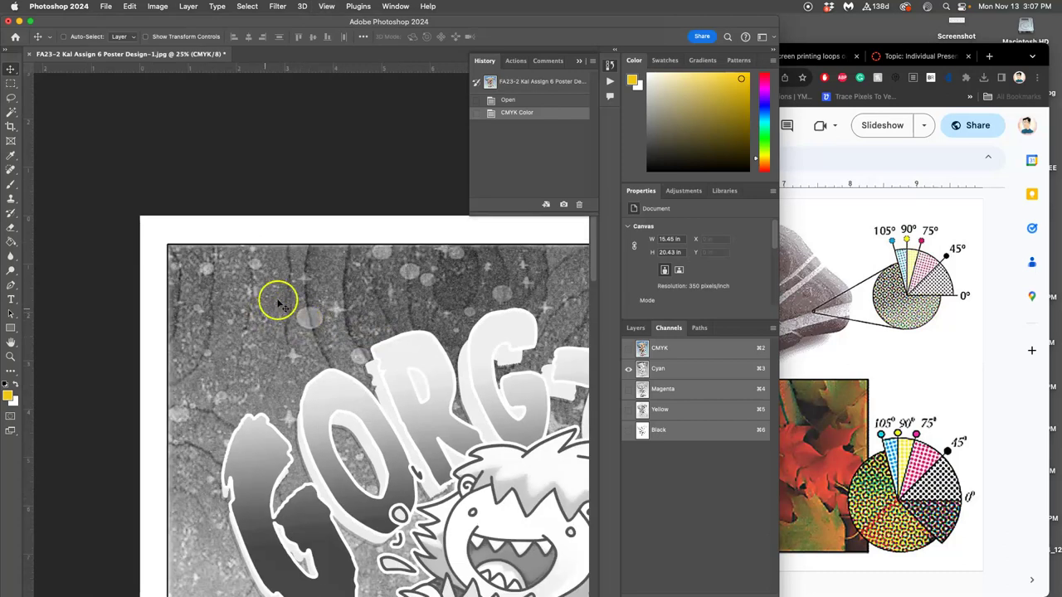
{"action": "left_click", "coordinate": [157, 6]}
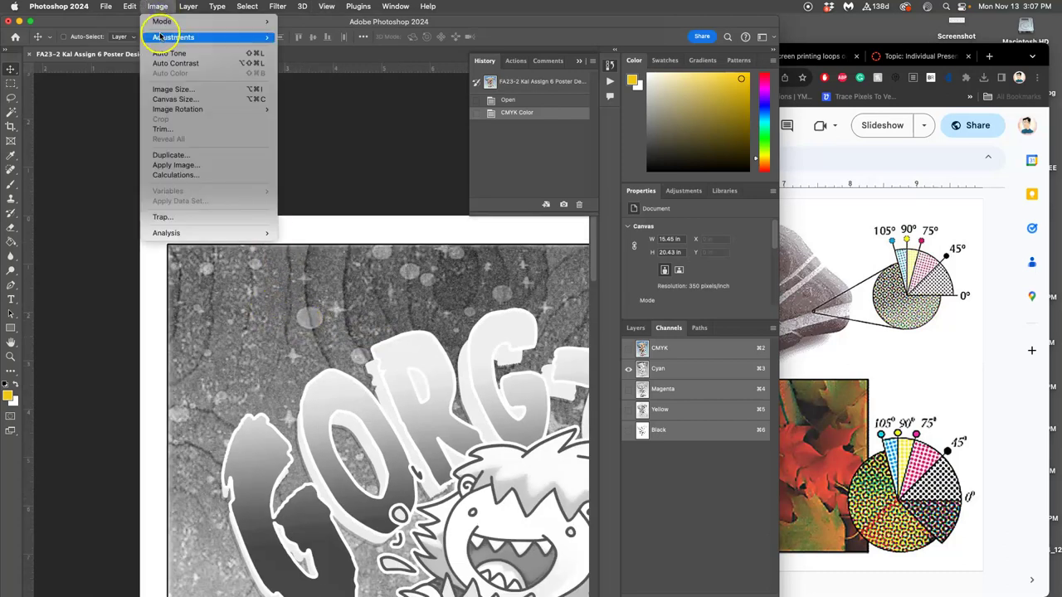
{"action": "mouse_move", "coordinate": [170, 36]}
{"action": "mouse_move", "coordinate": [249, 23]}
{"action": "left_click", "coordinate": [305, 32]}
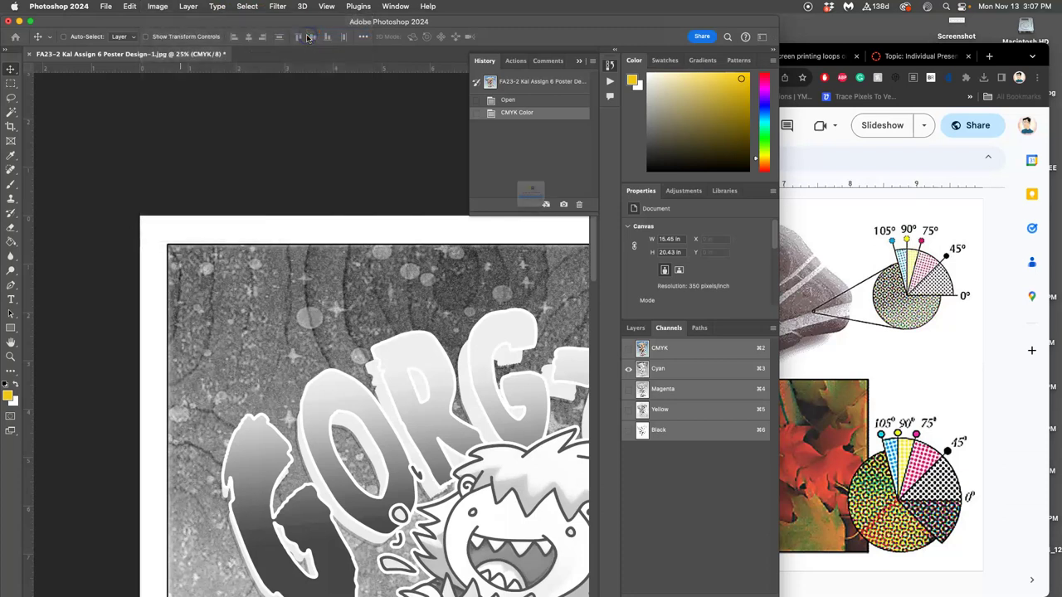
{"action": "left_click", "coordinate": [512, 209]}
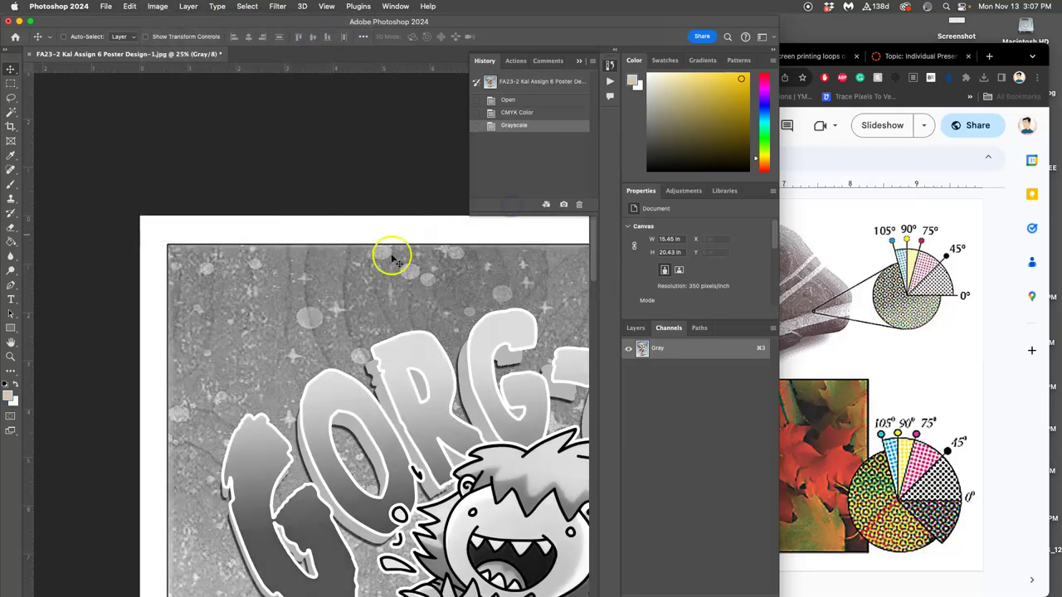
{"action": "scroll", "coordinate": [371, 305], "scroll_direction": "right", "scroll_amount": 2}
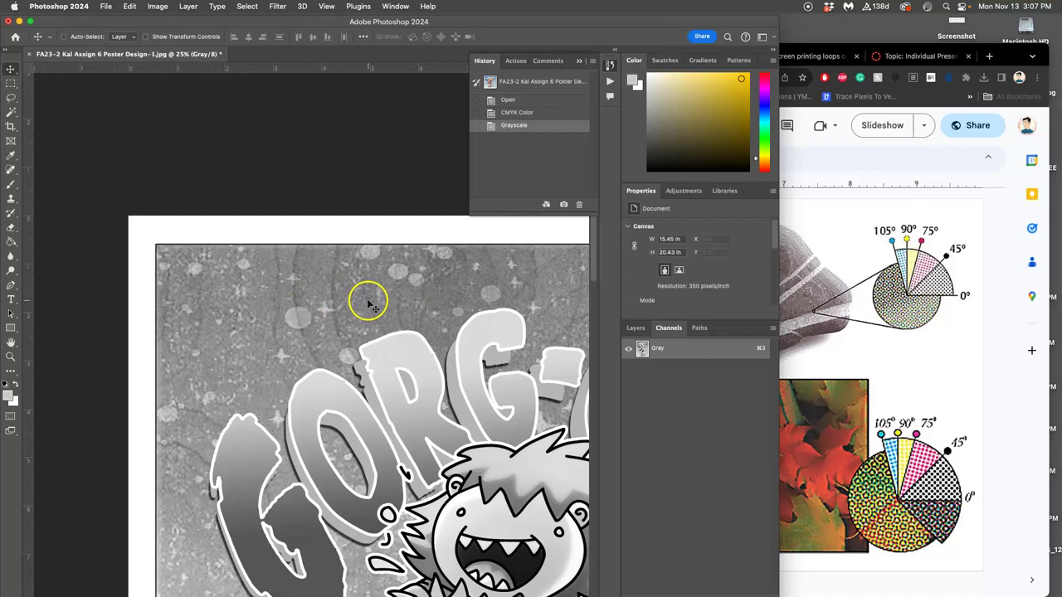
{"action": "key", "text": "super+z"}
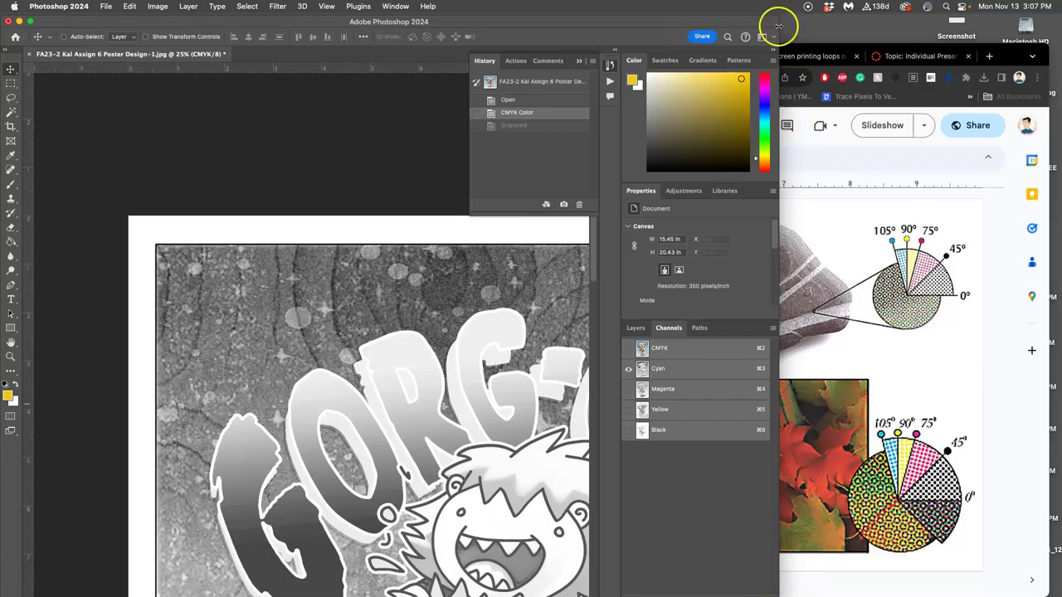
Shrink the window and fit the whole poster on screen with Cmd+0
{"action": "mouse_move", "coordinate": [778, 18]}
{"action": "left_mouse_down"}
{"action": "mouse_move", "coordinate": [749, 66]}
{"action": "mouse_move", "coordinate": [789, 19]}
{"action": "left_mouse_up"}
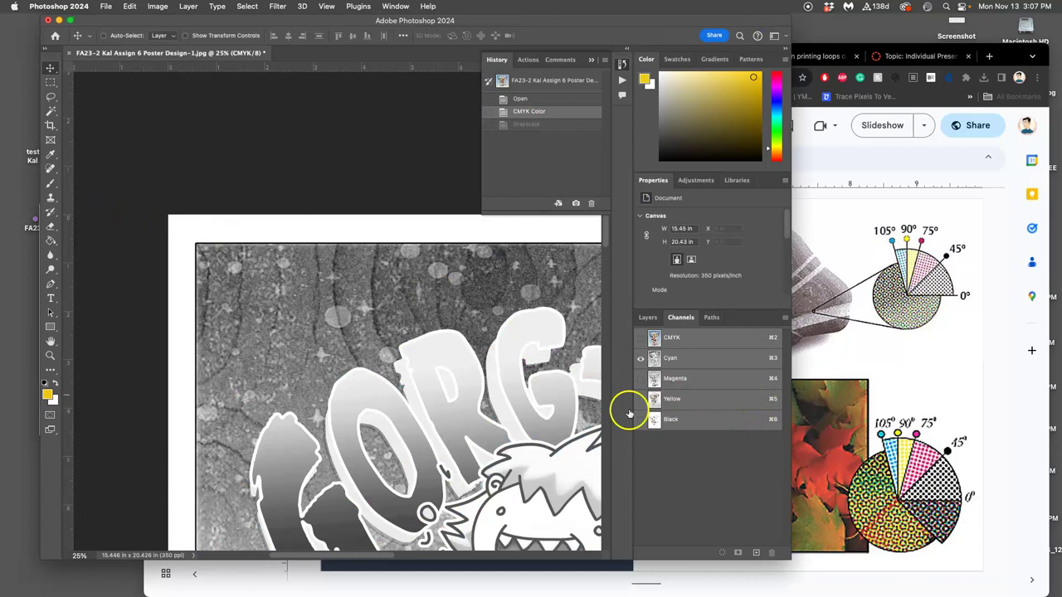
{"action": "scroll", "coordinate": [564, 406], "scroll_direction": "down", "scroll_amount": 5}
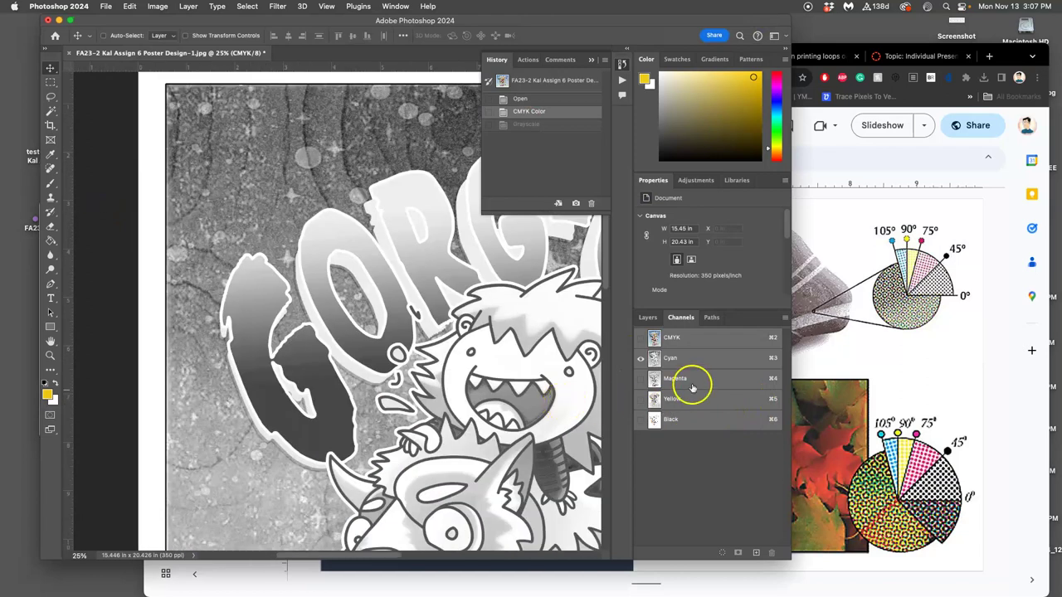
{"action": "key", "text": "super+0"}
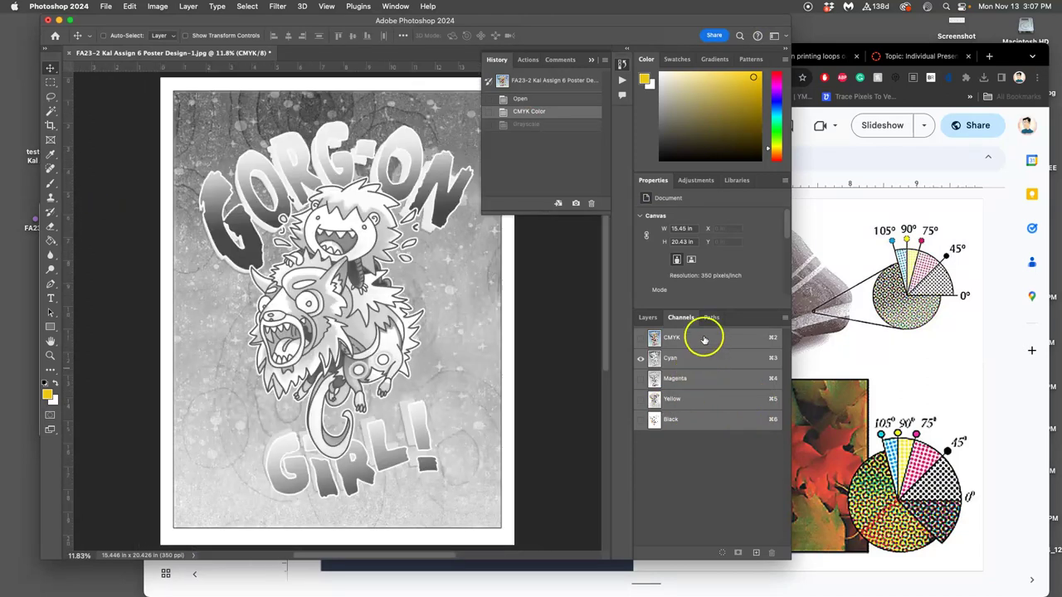
Delete the Magenta, Yellow and Black channels, keeping only Cyan
{"action": "left_click_drag", "start_coordinate": [701, 375], "coordinate": [770, 543]}
{"action": "left_click", "coordinate": [698, 382]}
{"action": "left_click_drag", "start_coordinate": [706, 386], "coordinate": [772, 553]}
{"action": "left_click_drag", "start_coordinate": [707, 359], "coordinate": [771, 552]}
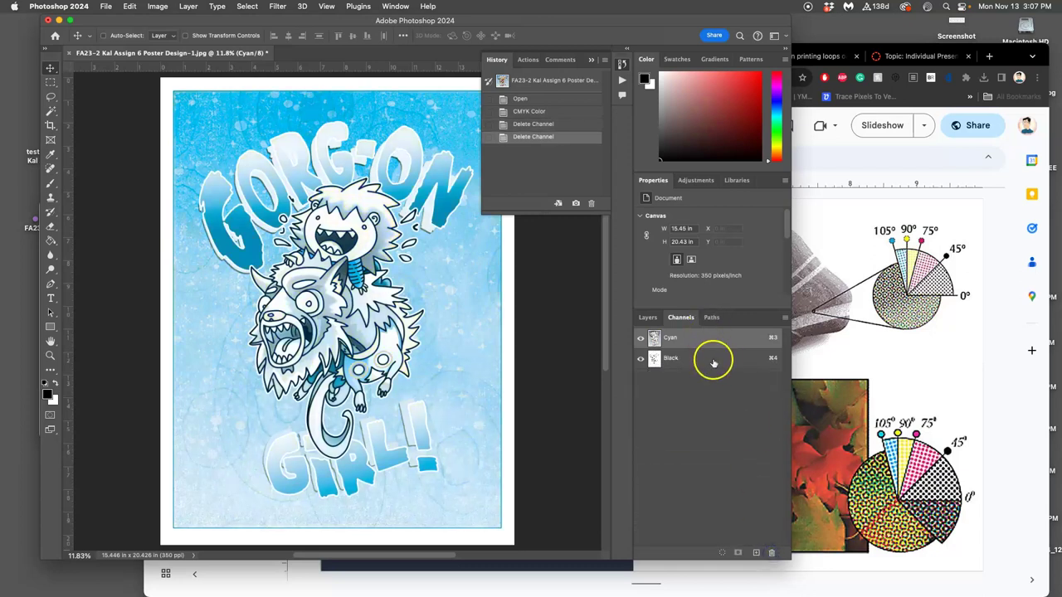
{"action": "double_click", "coordinate": [705, 358]}
{"action": "left_click", "coordinate": [603, 307]}
{"action": "left_click_drag", "start_coordinate": [706, 357], "coordinate": [773, 550]}
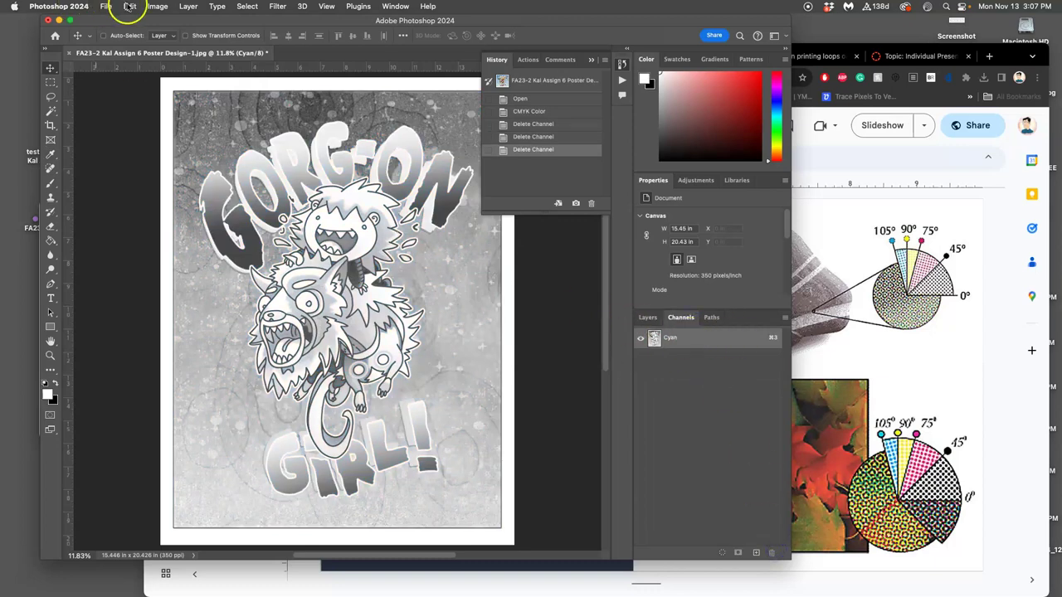
Convert the Cyan-only image to Grayscale, then start Bitmap conversion at 350 pixels/inch
{"action": "left_click", "coordinate": [157, 7]}
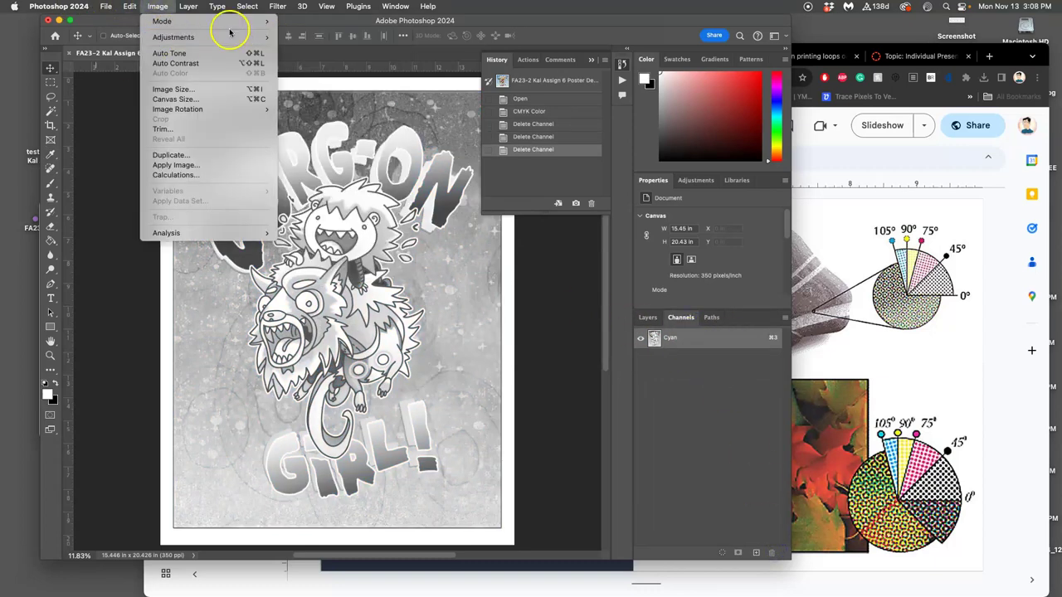
{"action": "left_click", "coordinate": [292, 32]}
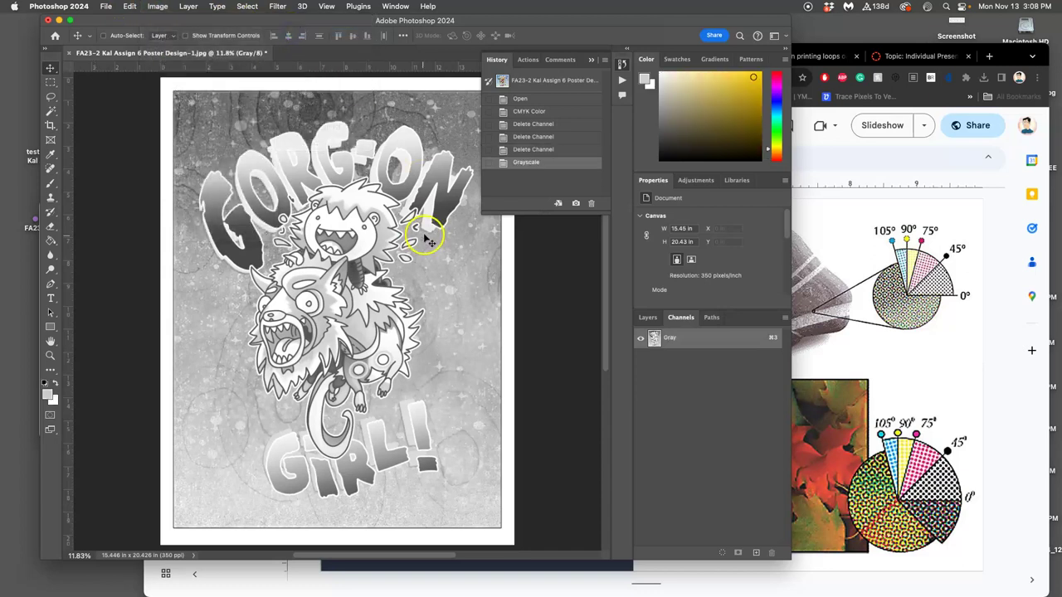
{"action": "left_click", "coordinate": [162, 8]}
{"action": "mouse_move", "coordinate": [170, 20]}
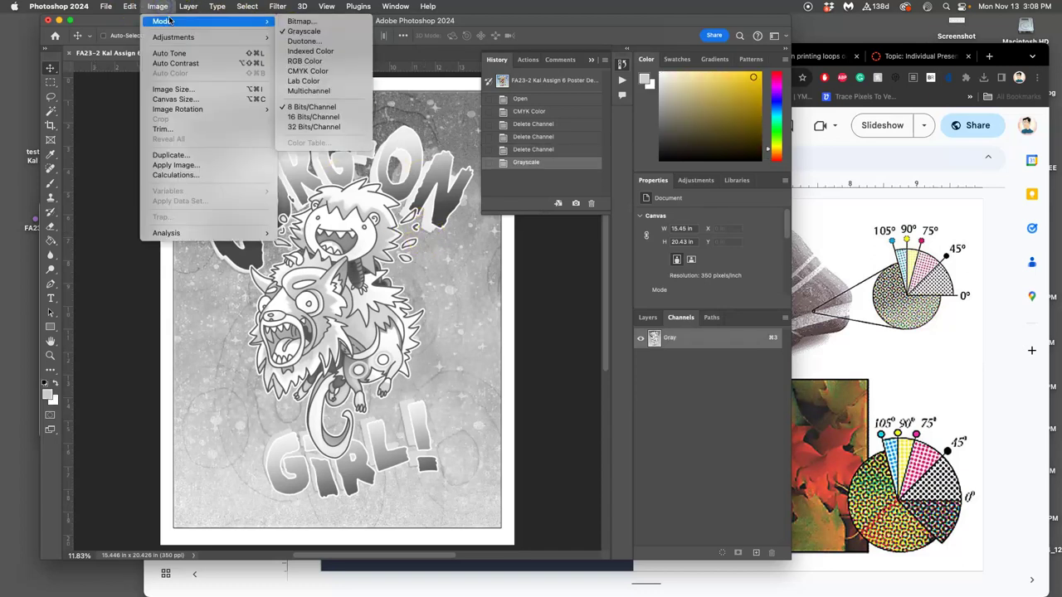
{"action": "left_click", "coordinate": [298, 33]}
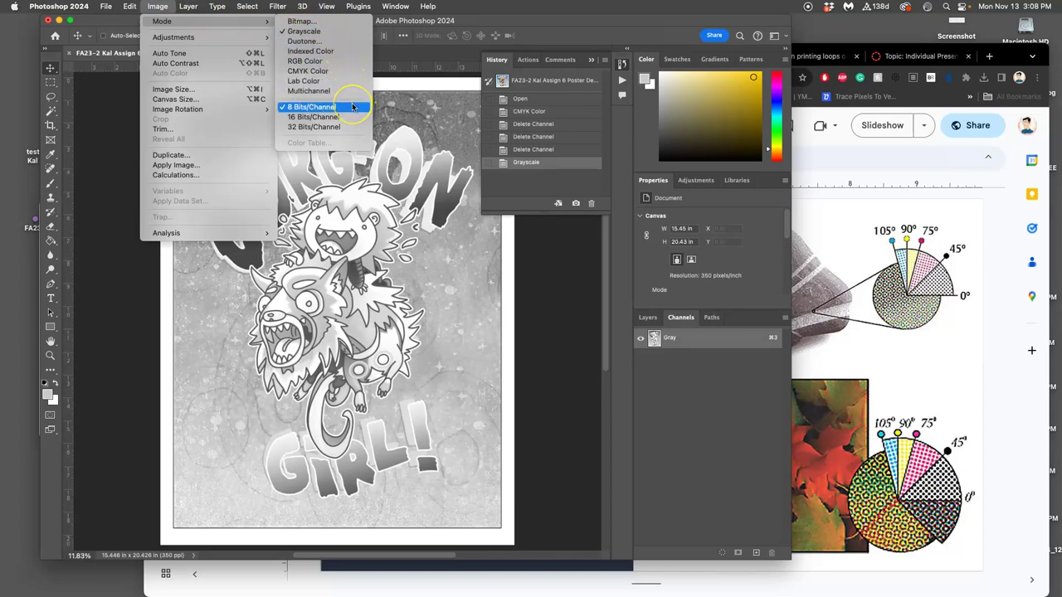
{"action": "left_click", "coordinate": [302, 22]}
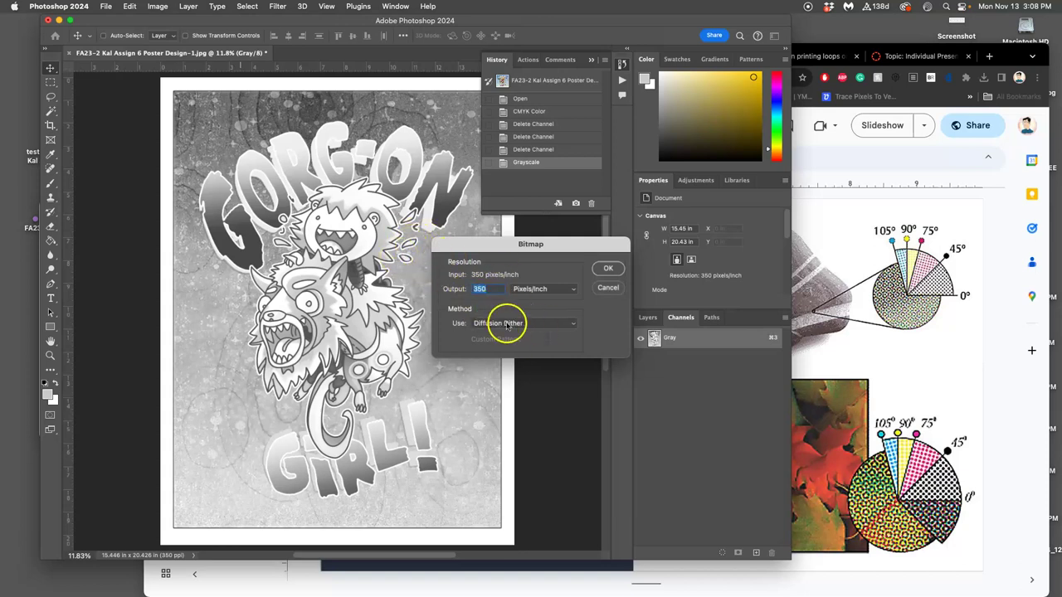
Review the indexed dither and CMYK separation reference slide
{"action": "left_click", "coordinate": [869, 272]}
{"action": "scroll", "coordinate": [220, 273], "scroll_direction": "up", "scroll_amount": 3}
{"action": "left_click", "coordinate": [222, 290]}
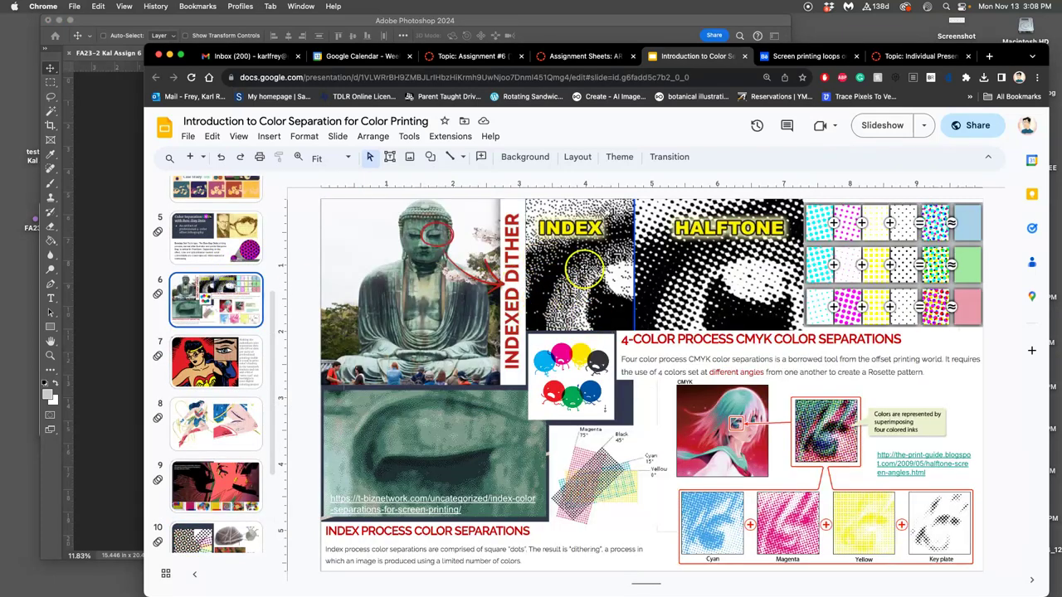
{"action": "left_click", "coordinate": [120, 214]}
Choose Halftone Screen as the Bitmap method at 350 pixels/inch and confirm
{"action": "left_click", "coordinate": [543, 323]}
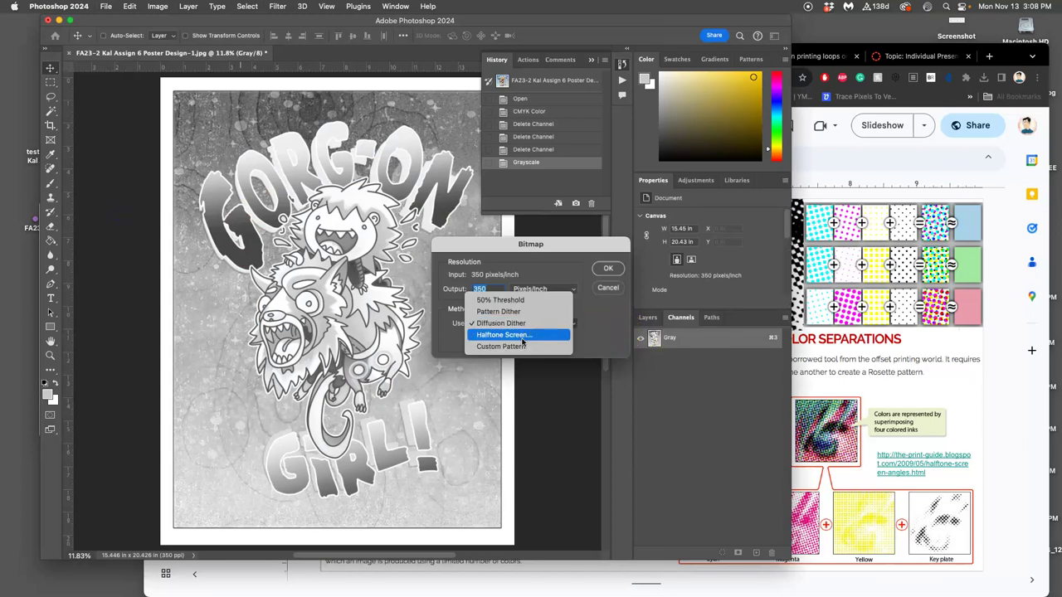
{"action": "left_click", "coordinate": [518, 336]}
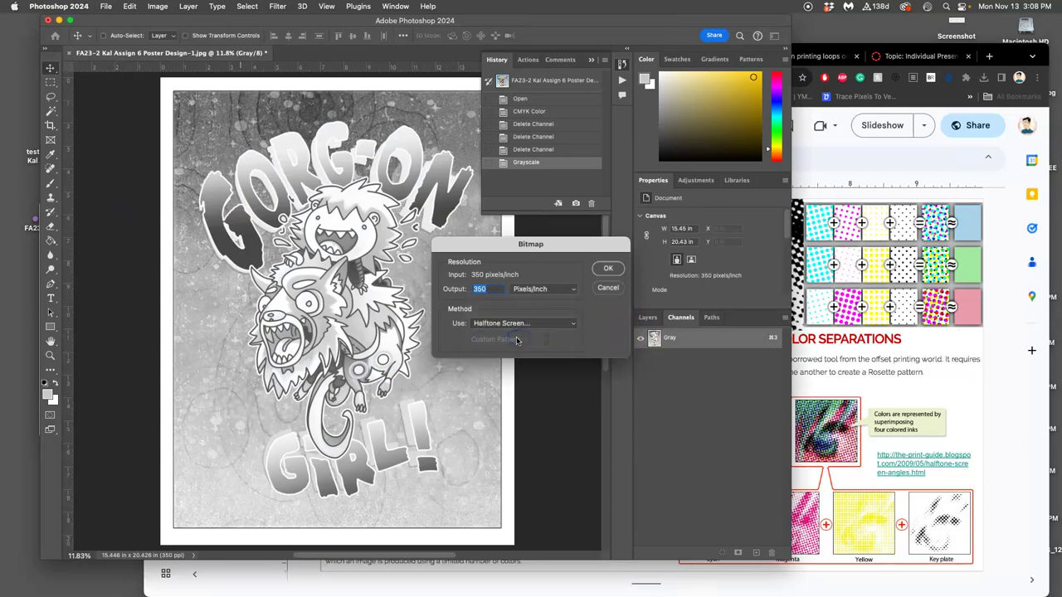
{"action": "left_click", "coordinate": [608, 269]}
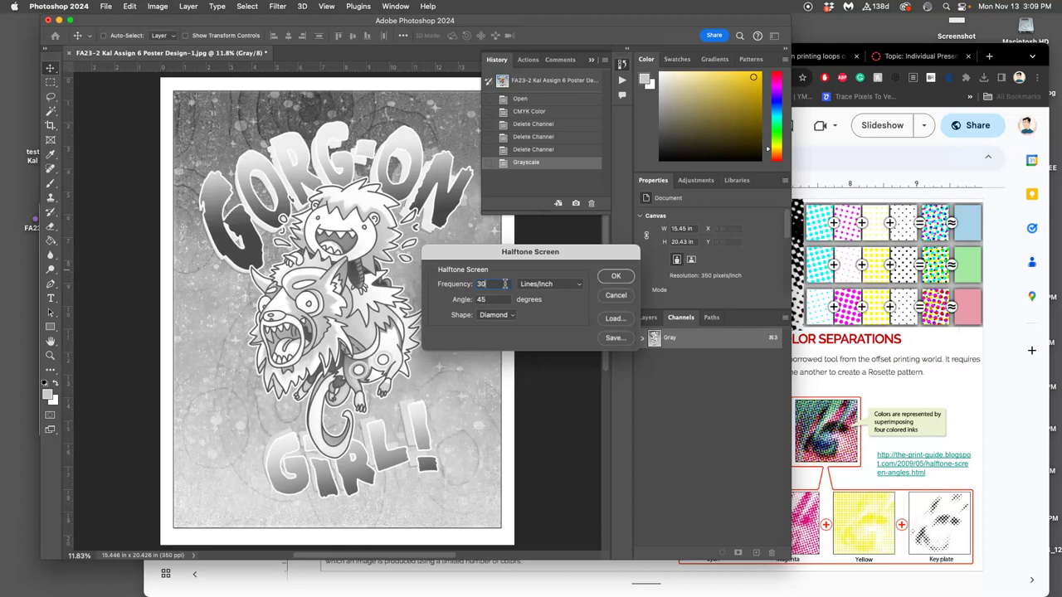
Select the halftone frequency value while consulting the CMYK colour-separation slides
{"action": "double_click", "coordinate": [485, 284]}
{"action": "left_click", "coordinate": [947, 357]}
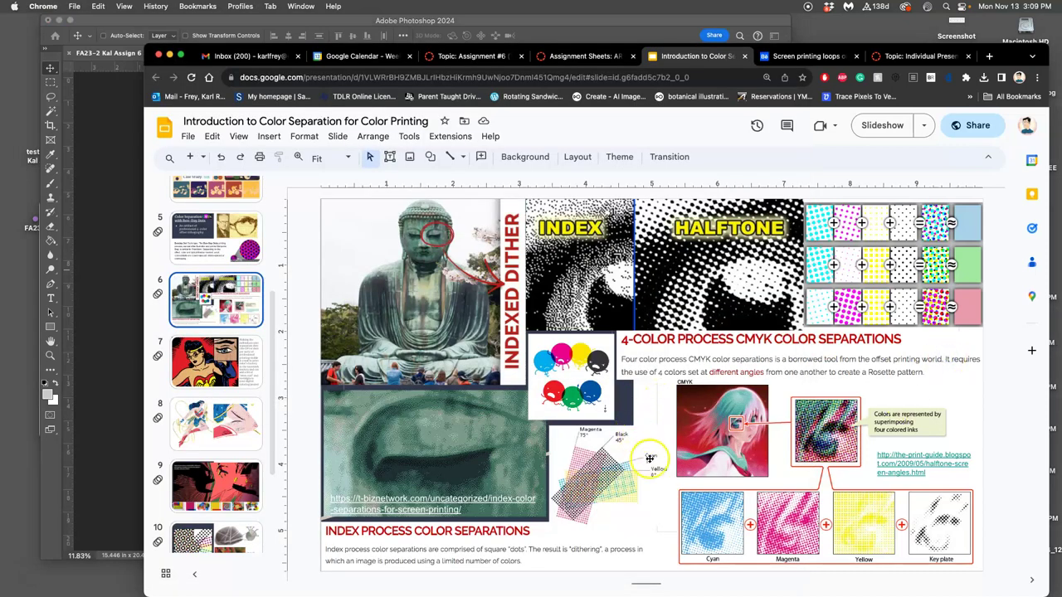
{"action": "left_click", "coordinate": [86, 240]}
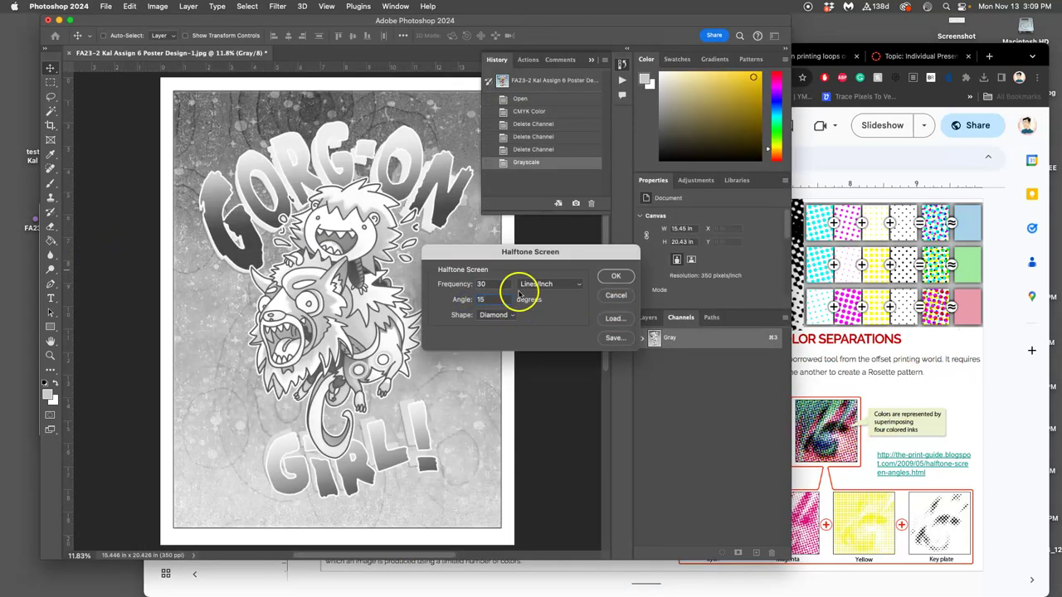
{"action": "left_click", "coordinate": [900, 330]}
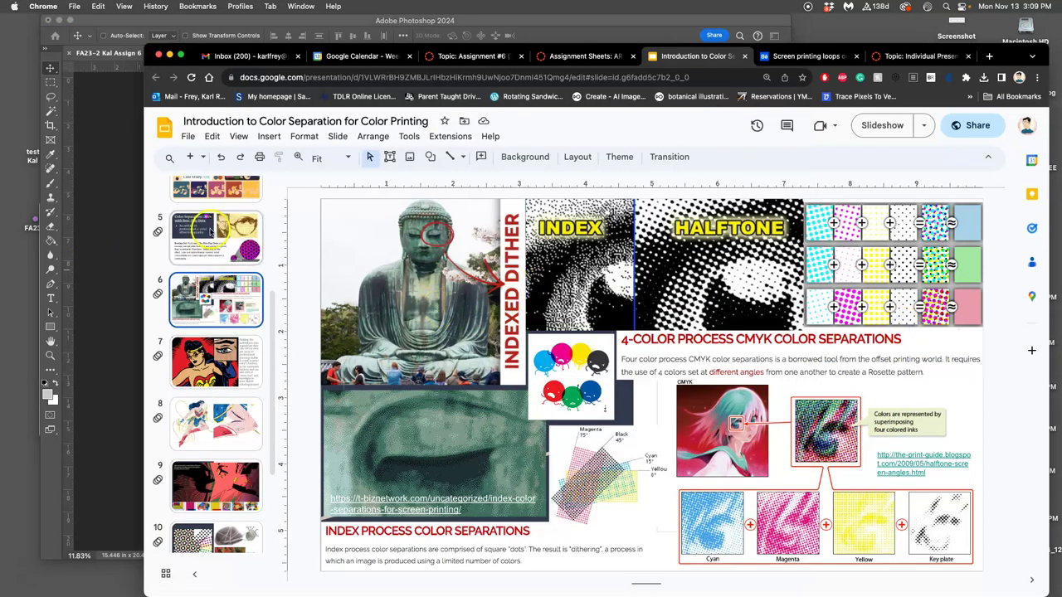
{"action": "scroll", "coordinate": [211, 233], "scroll_direction": "up", "scroll_amount": 5}
{"action": "left_click", "coordinate": [216, 217]}
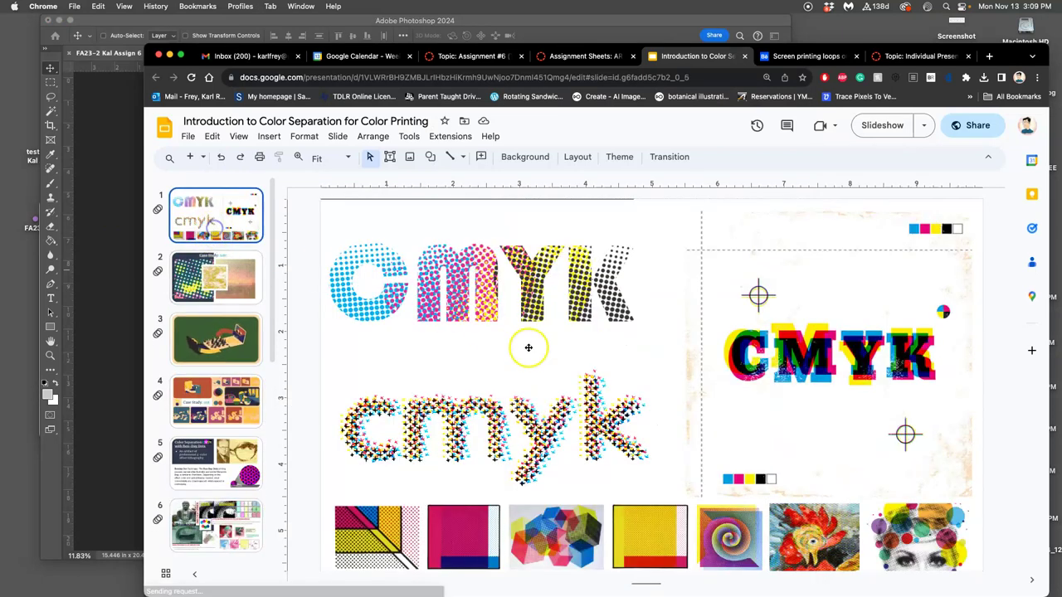
{"action": "left_click", "coordinate": [97, 308]}
Apply a Round-dot halftone at 30 lines/inch and 15° to the poster
{"action": "left_click", "coordinate": [502, 315]}
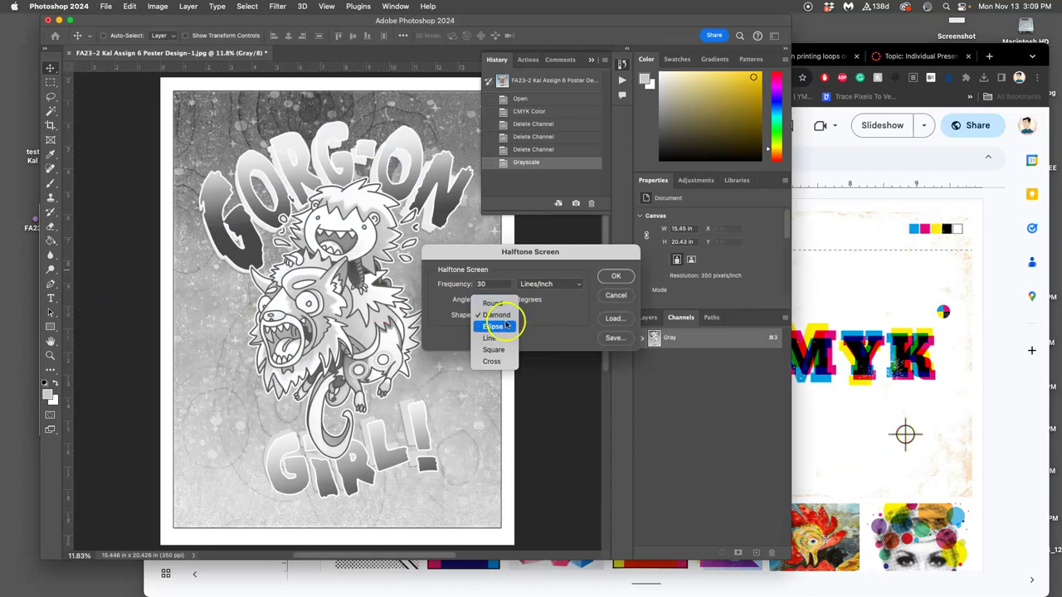
{"action": "left_click", "coordinate": [498, 303]}
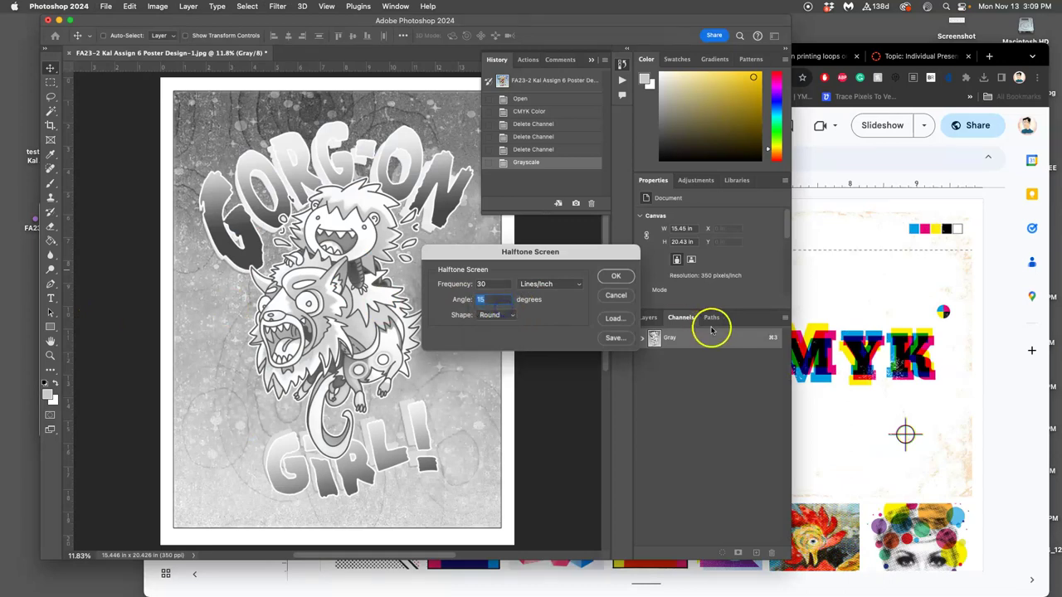
{"action": "left_click", "coordinate": [618, 276]}
{"action": "key", "text": "super+1"}
{"action": "key", "text": "super+equal"}
{"action": "key", "text": "super+equal"}
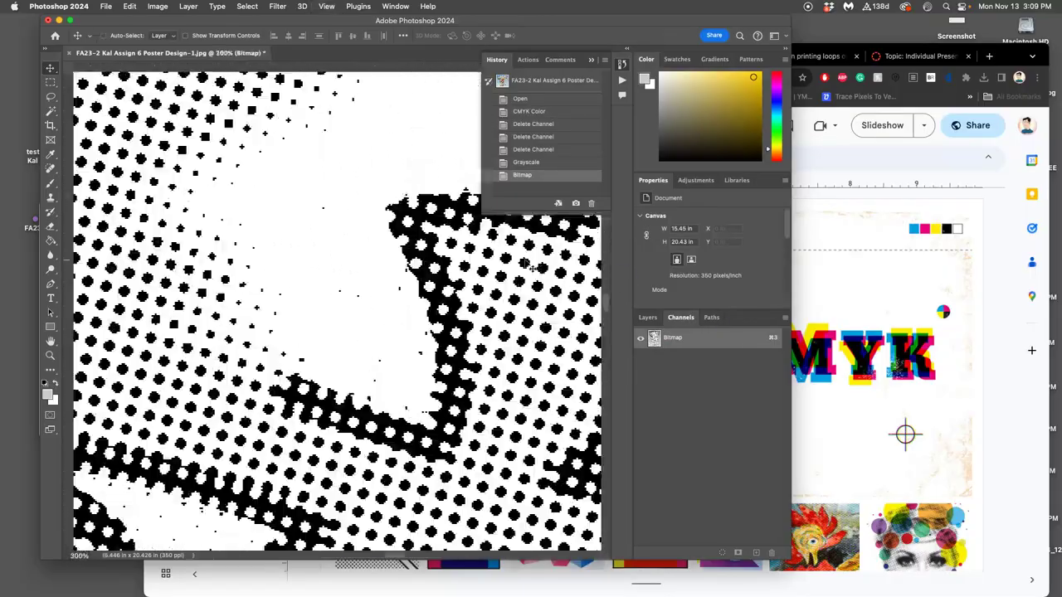
{"action": "scroll", "coordinate": [323, 267], "scroll_direction": "down", "scroll_amount": 5}
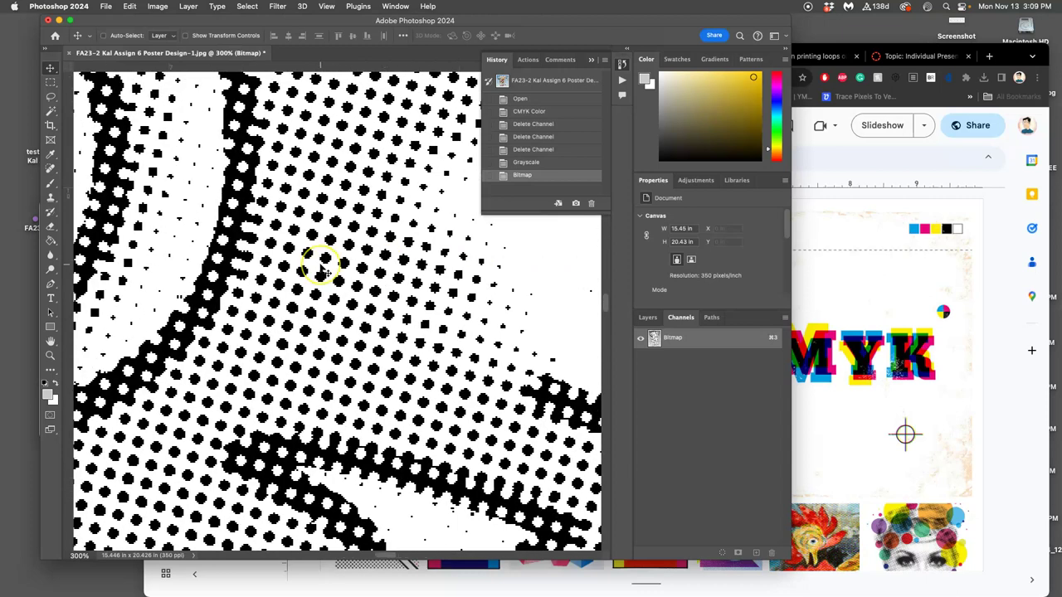
{"action": "scroll", "coordinate": [326, 272], "scroll_direction": "down", "scroll_amount": 5}
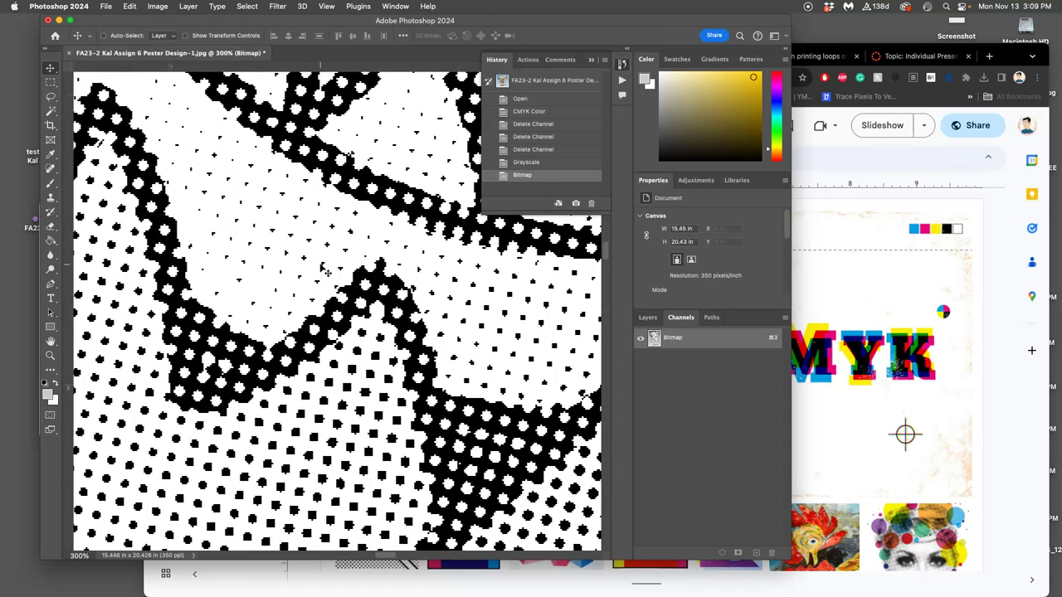
{"action": "scroll", "coordinate": [326, 269], "scroll_direction": "up", "scroll_amount": 3}
{"action": "scroll", "coordinate": [325, 270], "scroll_direction": "up", "scroll_amount": 1}
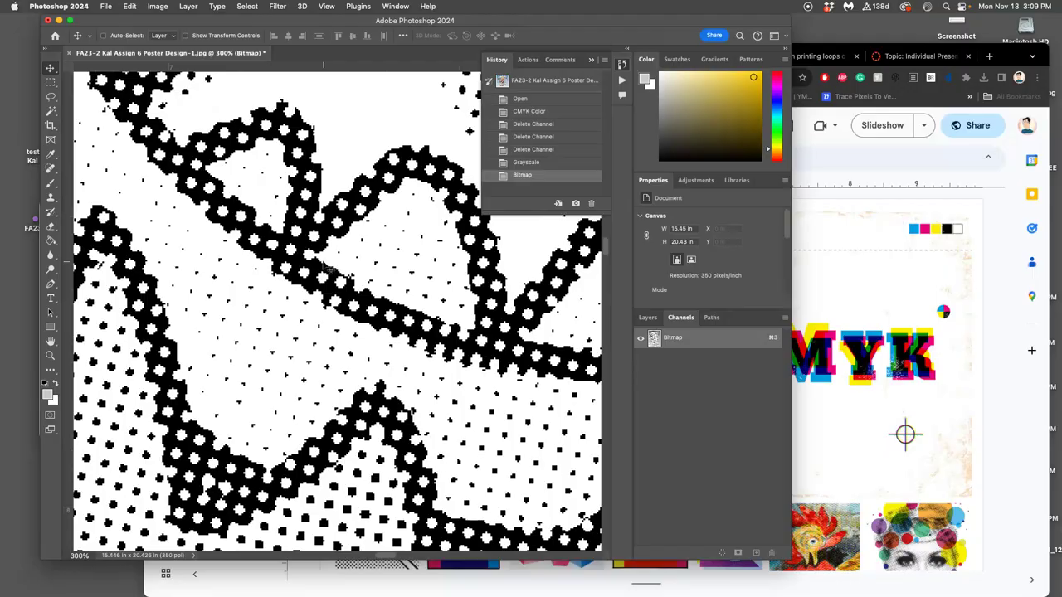
{"action": "key", "text": "super+minus"}
{"action": "key", "text": "super+minus"}
{"action": "key", "text": "super+minus"}
{"action": "key", "text": "super+minus"}
{"action": "key", "text": "super+minus"}
{"action": "key", "text": "super+minus"}
{"action": "key", "text": "super+minus"}
{"action": "key", "text": "super+minus"}
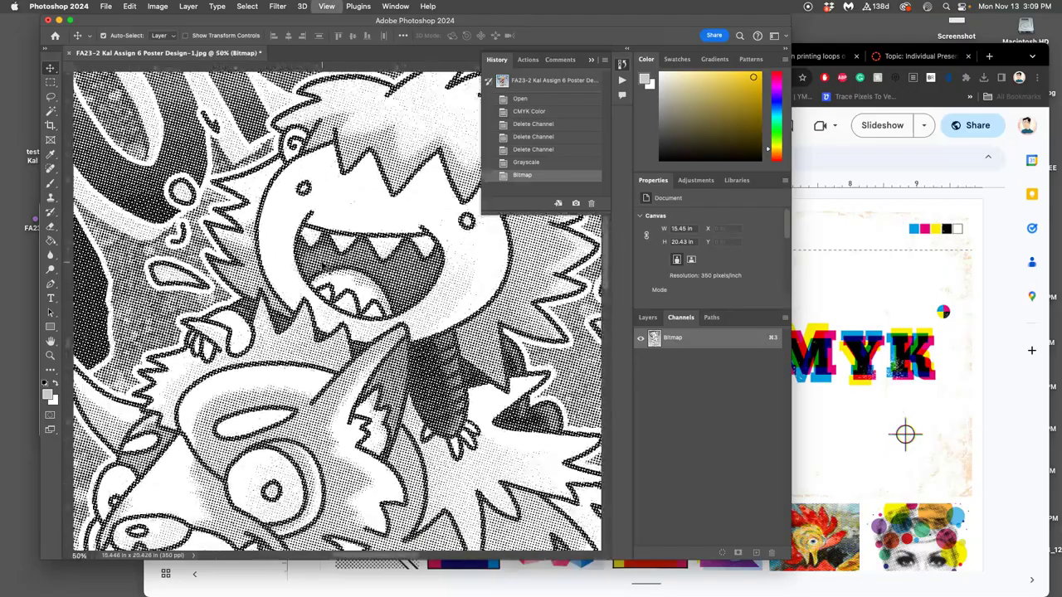
{"action": "key", "text": "super+minus"}
{"action": "key", "text": "super+minus"}
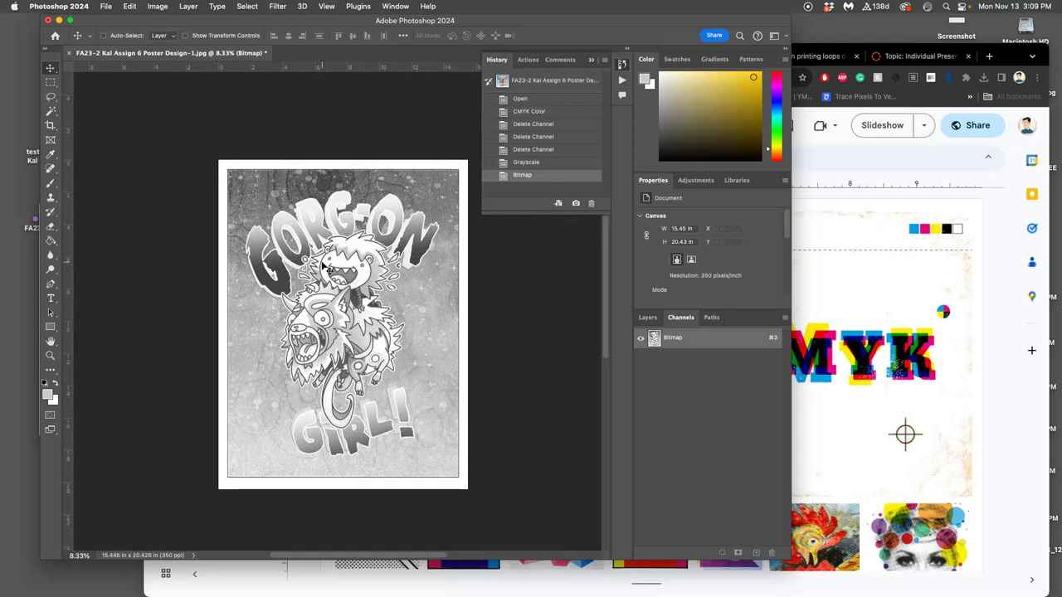
{"action": "mouse_move", "coordinate": [324, 265]}
{"action": "left_mouse_down"}
{"action": "mouse_move", "coordinate": [371, 247]}
{"action": "mouse_move", "coordinate": [360, 270]}
{"action": "left_mouse_up"}
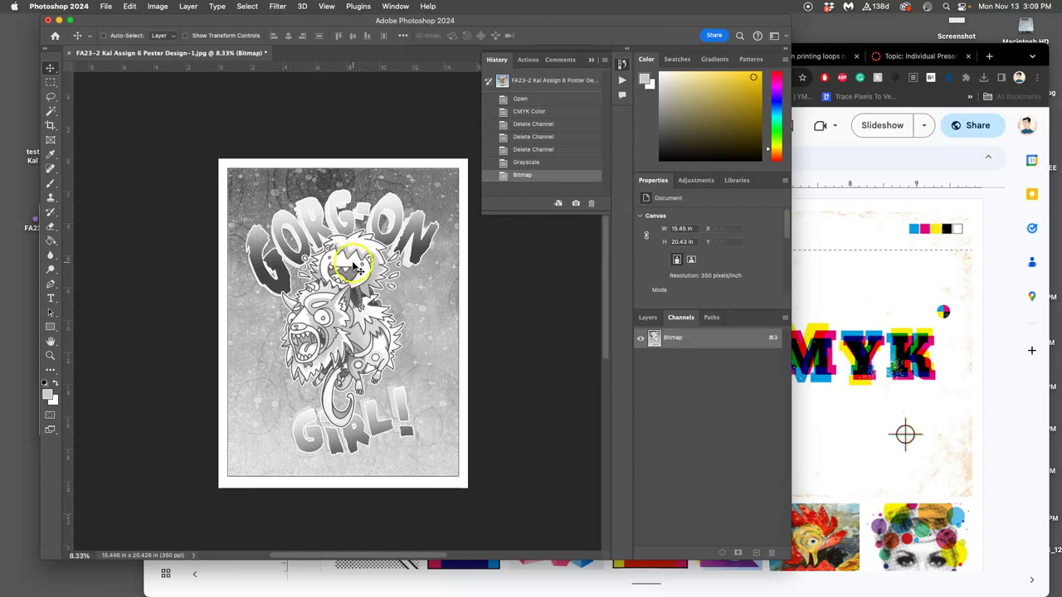
{"action": "scroll", "coordinate": [355, 265], "scroll_direction": "right", "scroll_amount": 3}
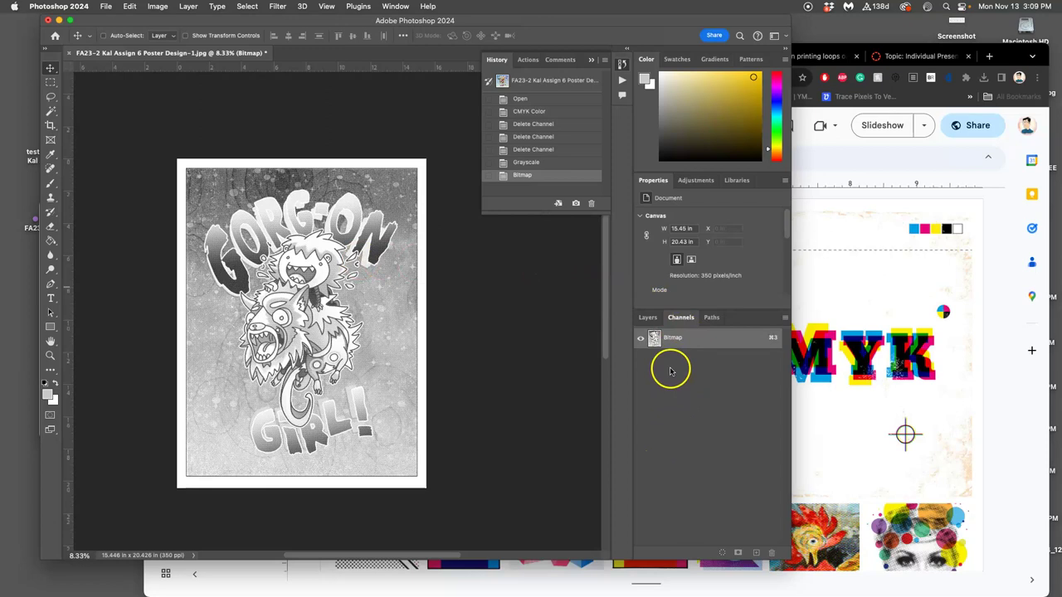
Go to the Dropbox home page in a new Chrome tab
{"action": "left_click", "coordinate": [988, 56]}
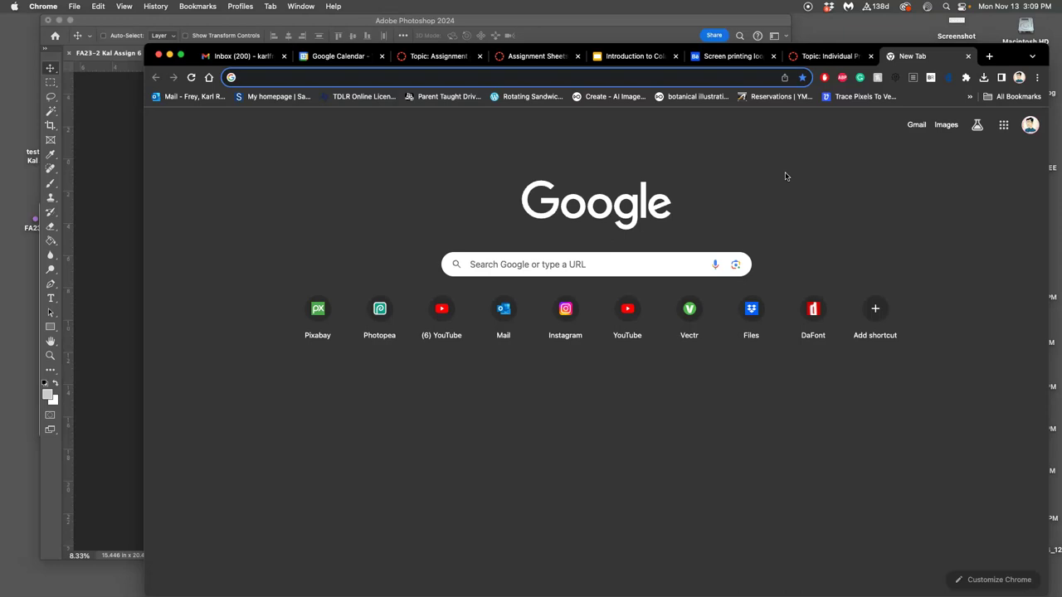
{"action": "type", "text": "drop"}
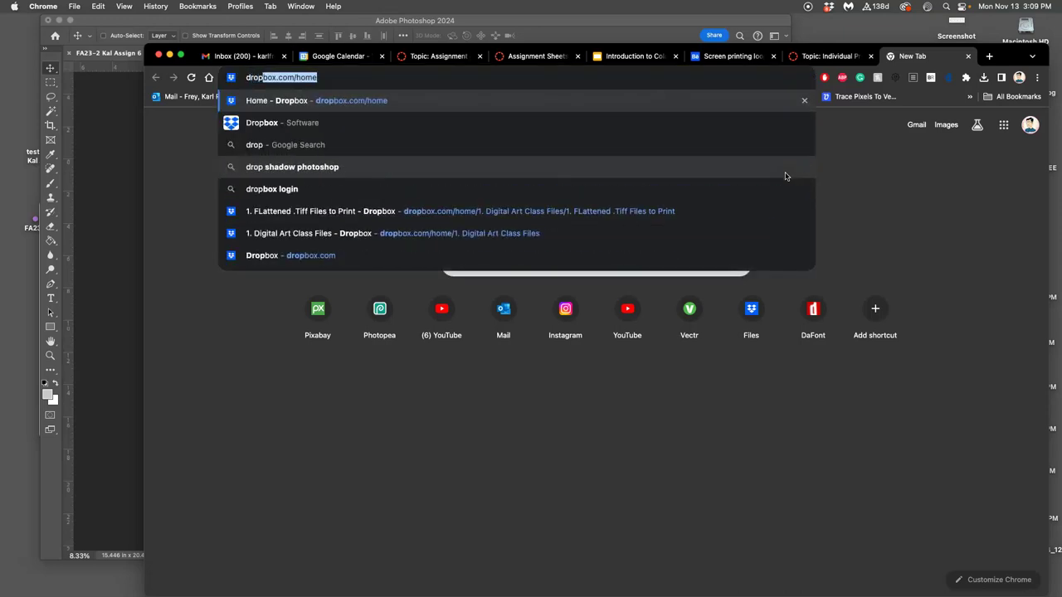
{"action": "key", "text": "Return"}
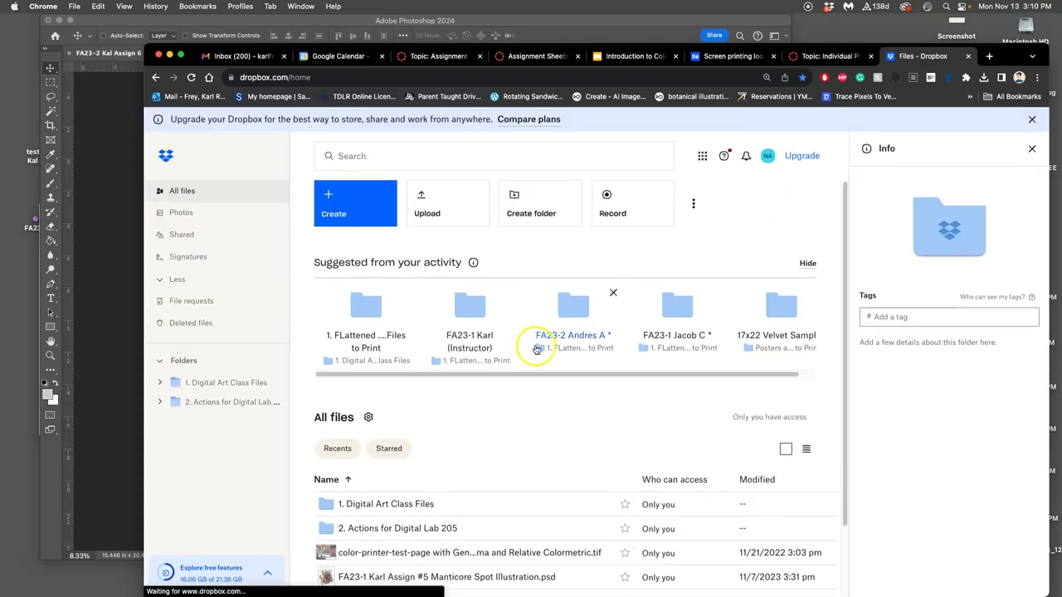
{"action": "scroll", "coordinate": [525, 379], "scroll_direction": "down", "scroll_amount": 3}
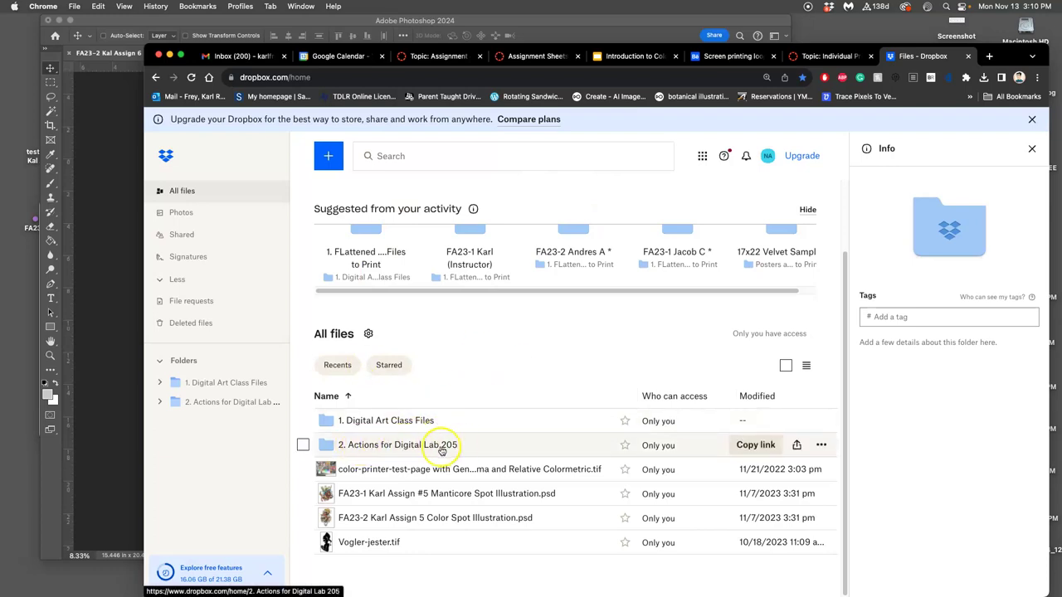
Download the '2. Actions for Digital Lab 205' folder as a zip, then return to Photoshop
{"action": "left_click", "coordinate": [821, 444]}
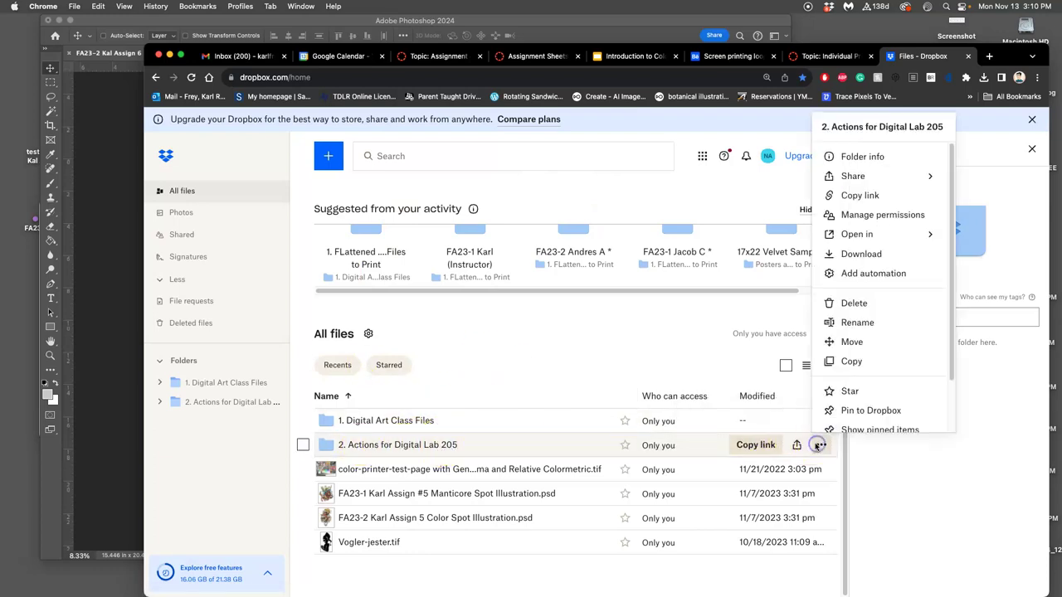
{"action": "left_click", "coordinate": [861, 255]}
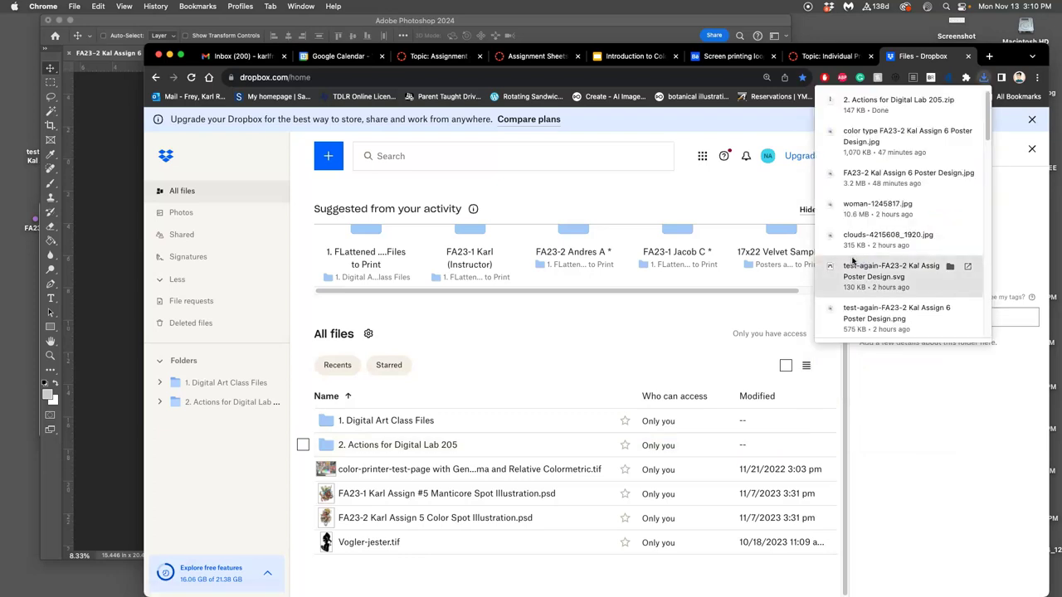
{"action": "left_click", "coordinate": [96, 282]}
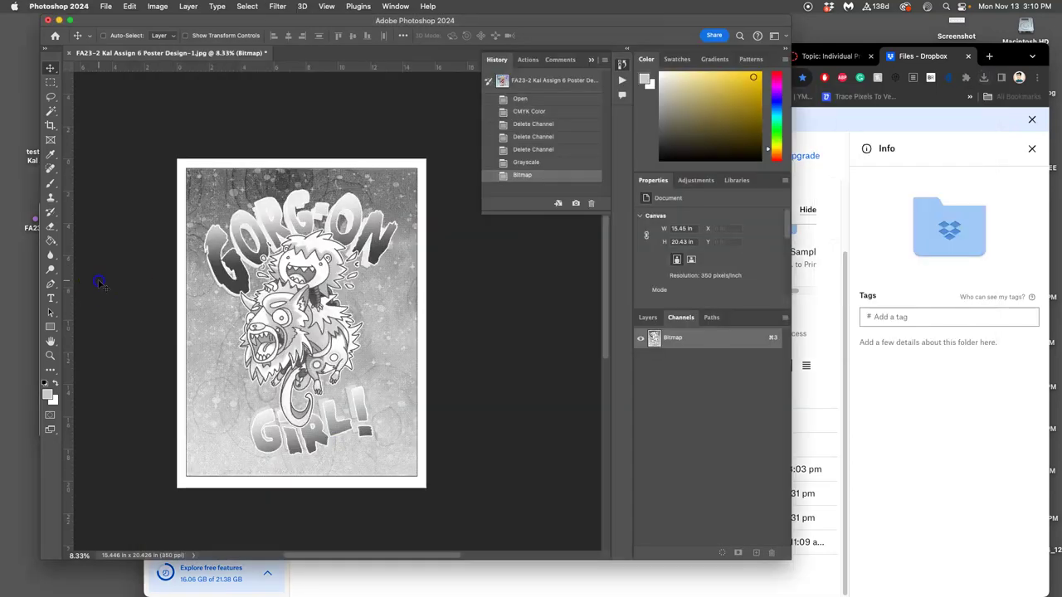
Collapse History, reposition the window and revert the poster to its original full-colour state
{"action": "left_click", "coordinate": [591, 63]}
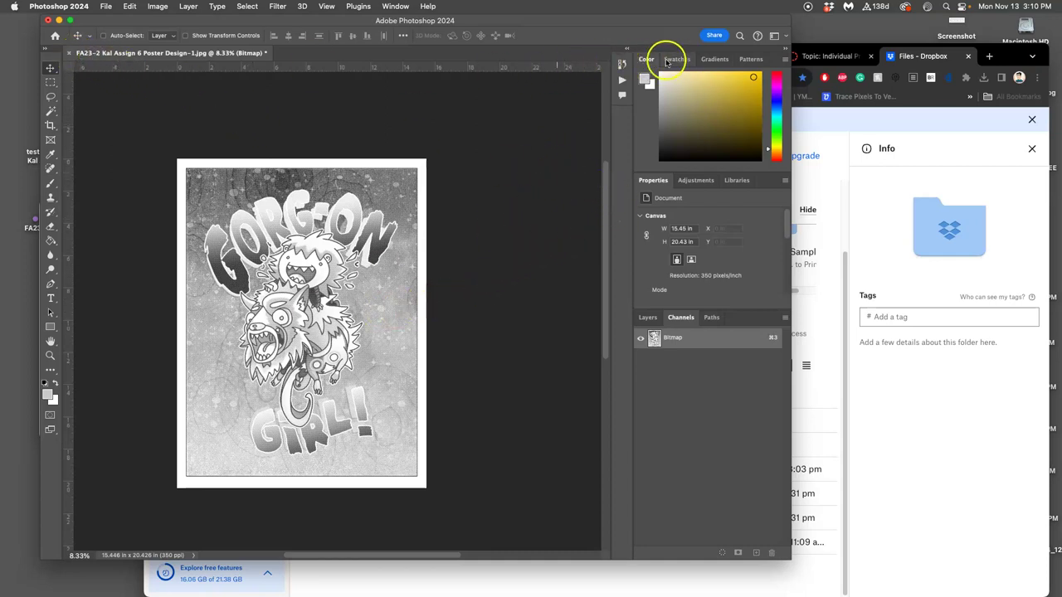
{"action": "left_click_drag", "start_coordinate": [695, 24], "coordinate": [707, 61]}
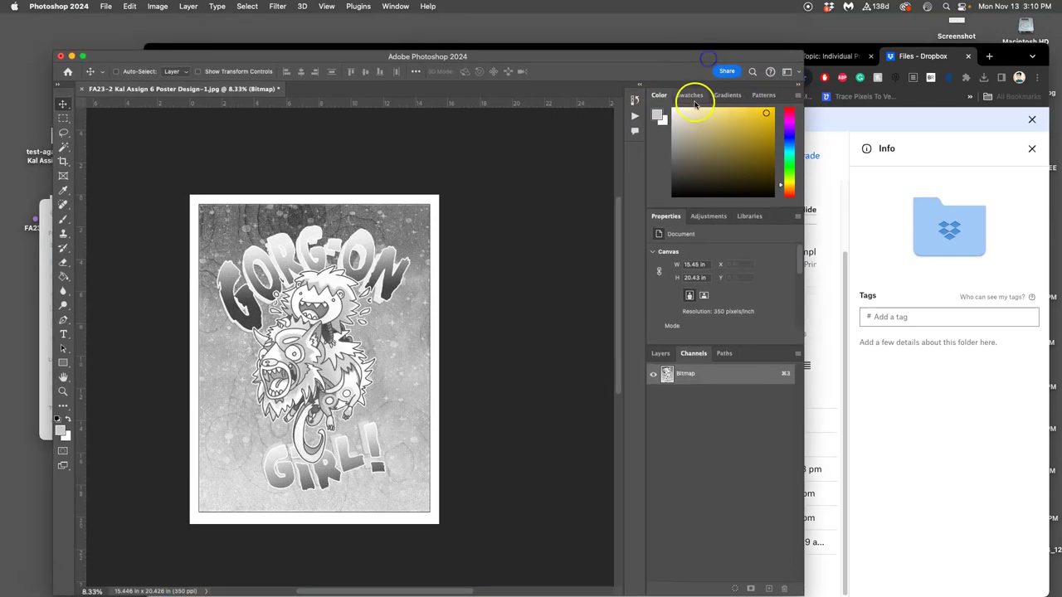
{"action": "left_click", "coordinate": [635, 100]}
{"action": "left_click", "coordinate": [531, 134]}
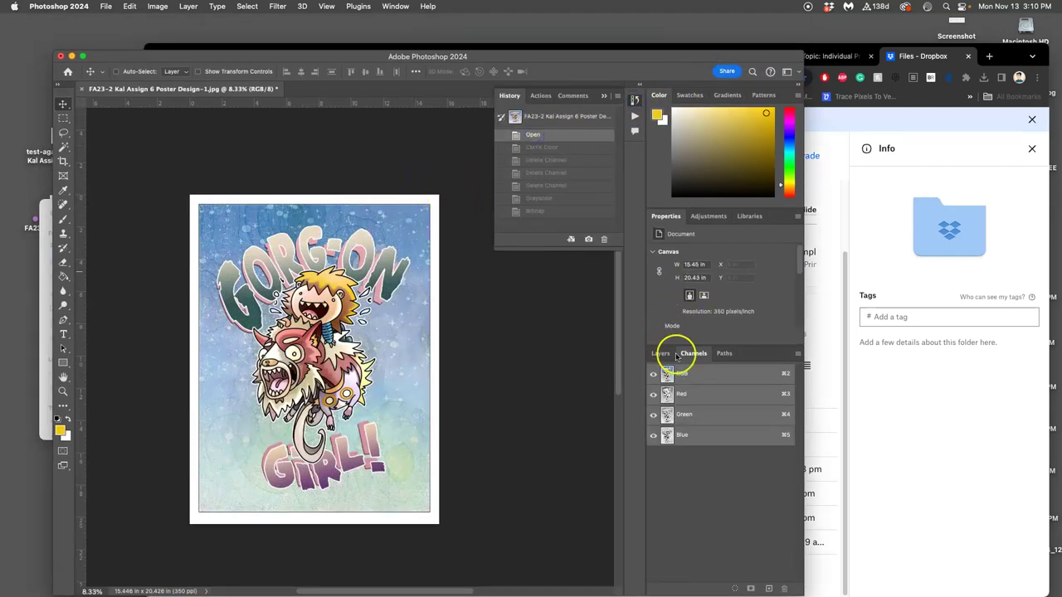
{"action": "left_click", "coordinate": [854, 214]}
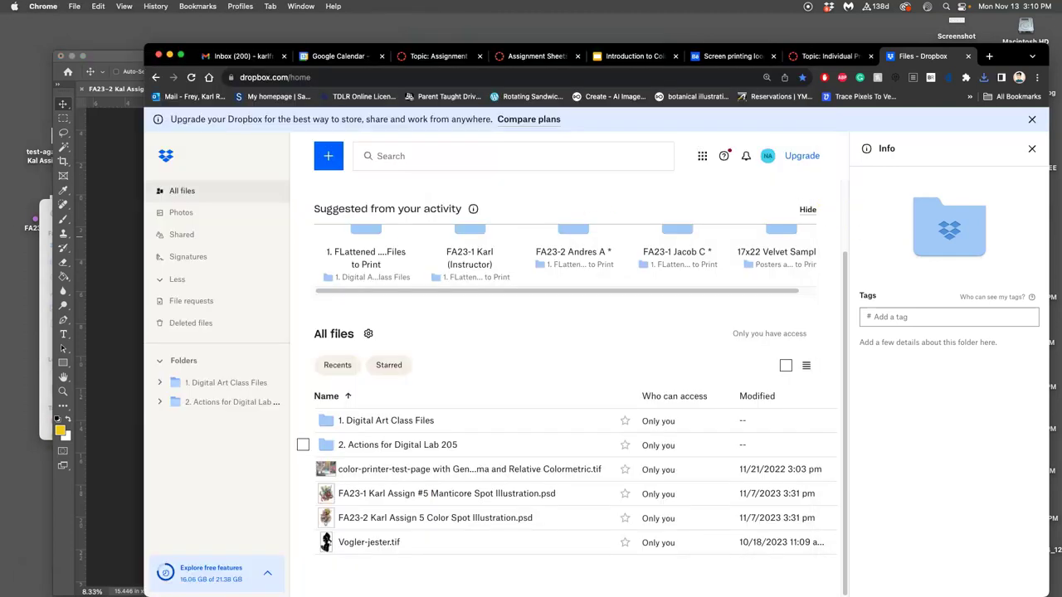
{"action": "left_click", "coordinate": [96, 229]}
Show the Actions panel via Window > Actions and make it taller
{"action": "left_click", "coordinate": [393, 7]}
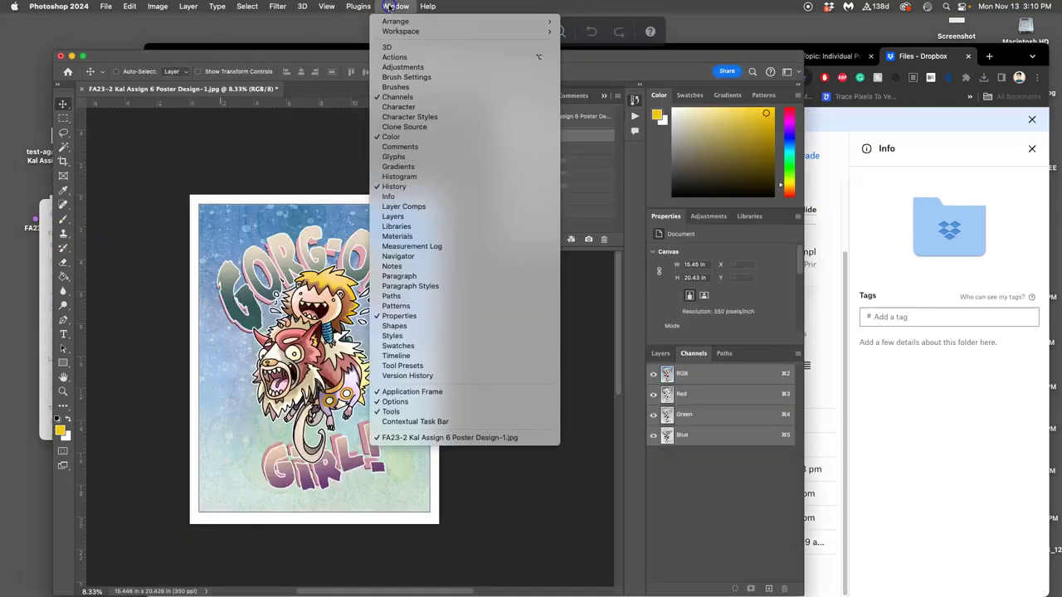
{"action": "left_click", "coordinate": [394, 58]}
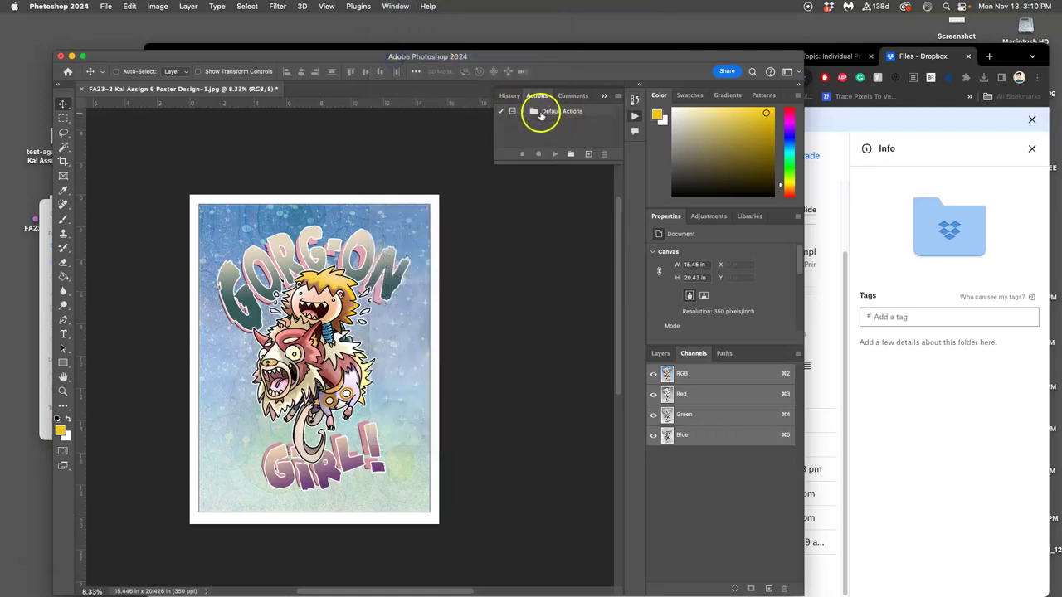
{"action": "left_click_drag", "start_coordinate": [603, 163], "coordinate": [588, 303]}
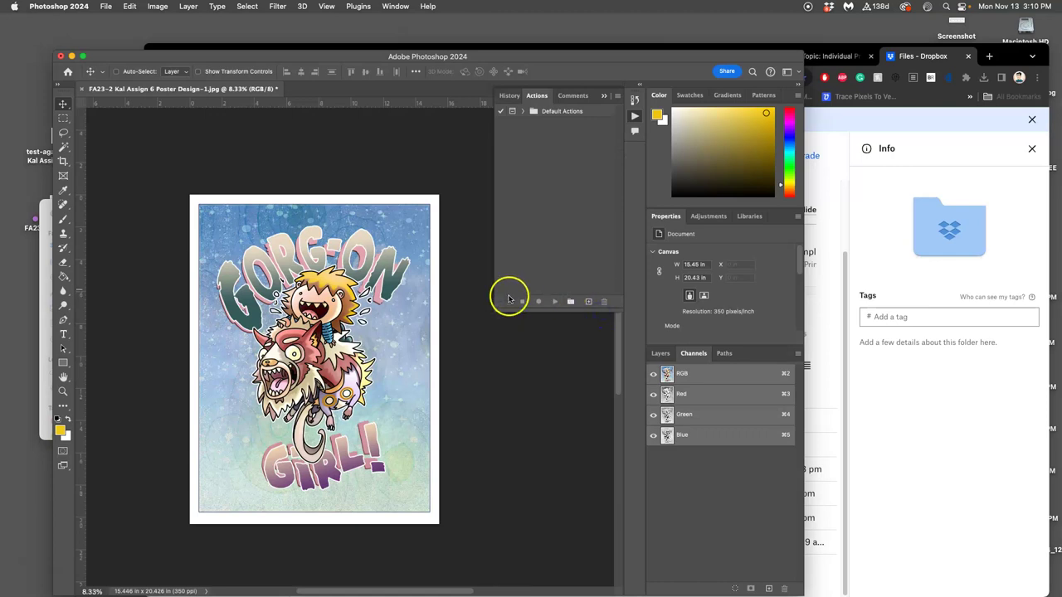
Unzip the '2. Actions for Digital Lab 205' archive in Finder's Downloads, then return to Photoshop
{"action": "mouse_move", "coordinate": [5, 464]}
{"action": "left_click", "coordinate": [12, 397]}
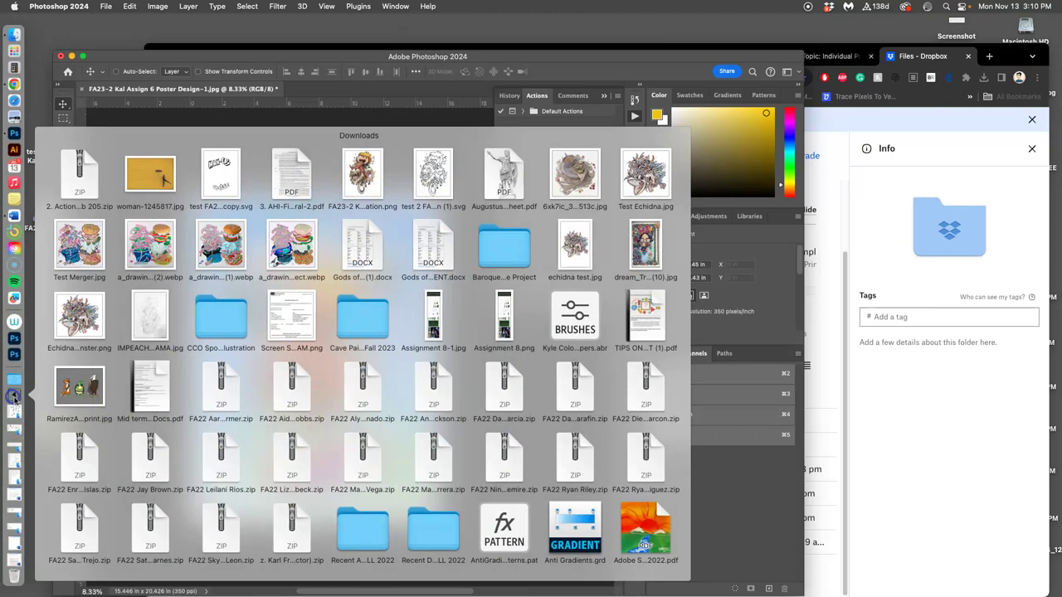
{"action": "scroll", "coordinate": [462, 488], "scroll_direction": "down", "scroll_amount": 5}
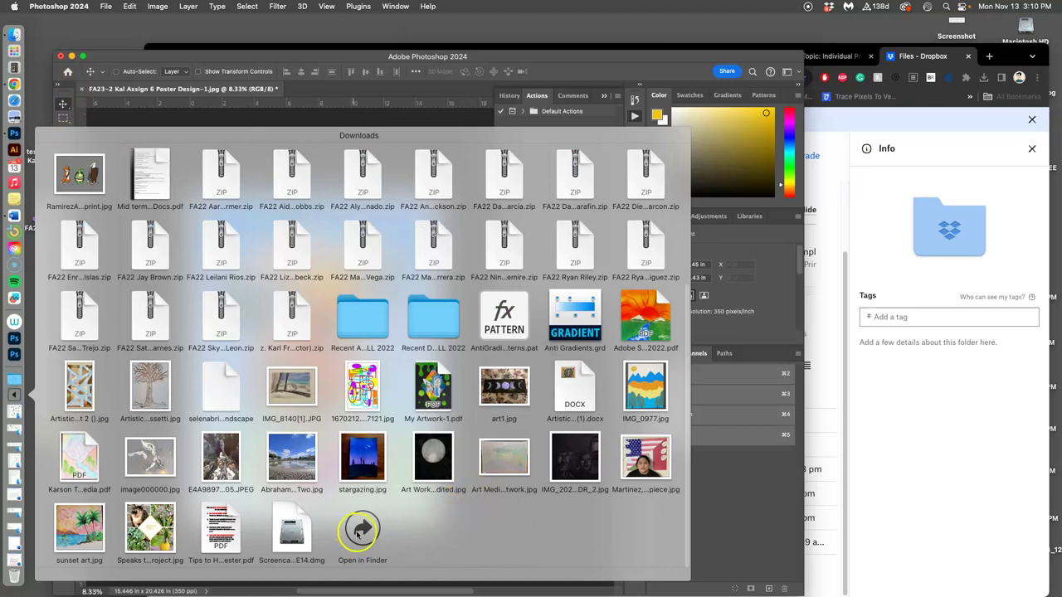
{"action": "left_click", "coordinate": [363, 533]}
{"action": "left_click", "coordinate": [192, 335]}
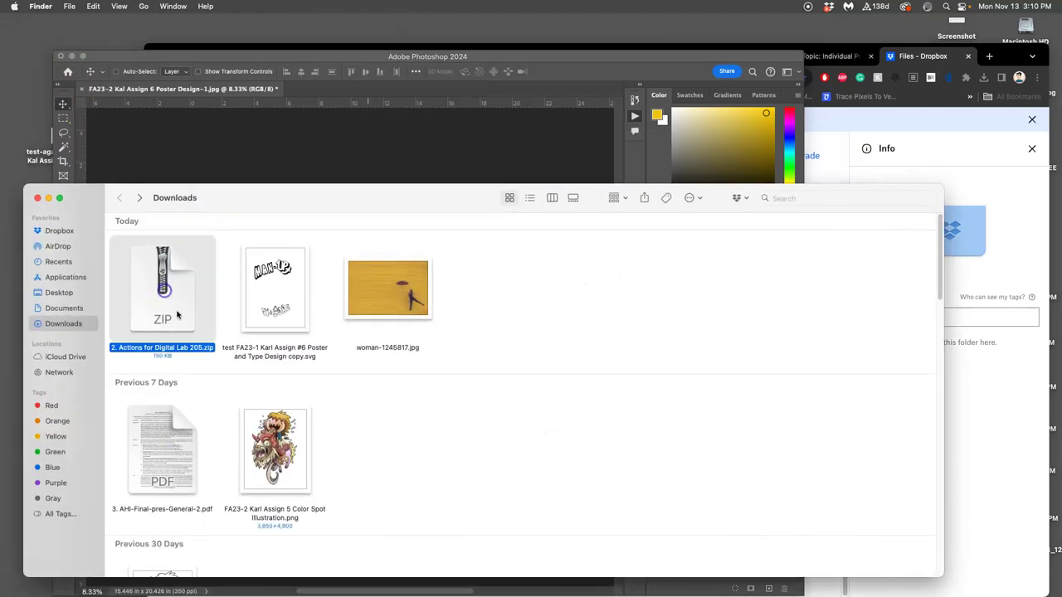
{"action": "double_click", "coordinate": [191, 335]}
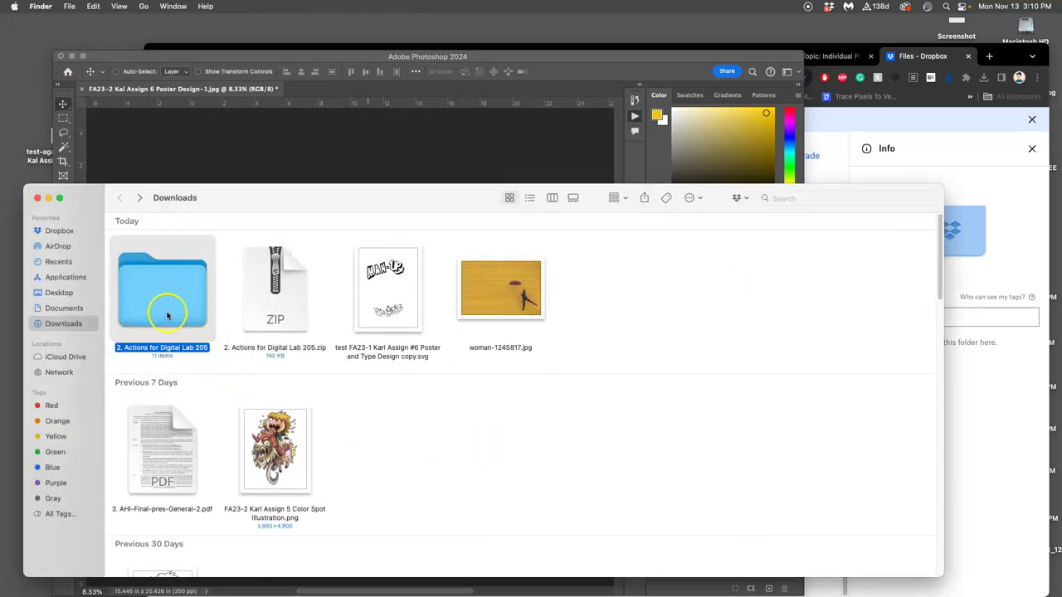
{"action": "left_click", "coordinate": [516, 161]}
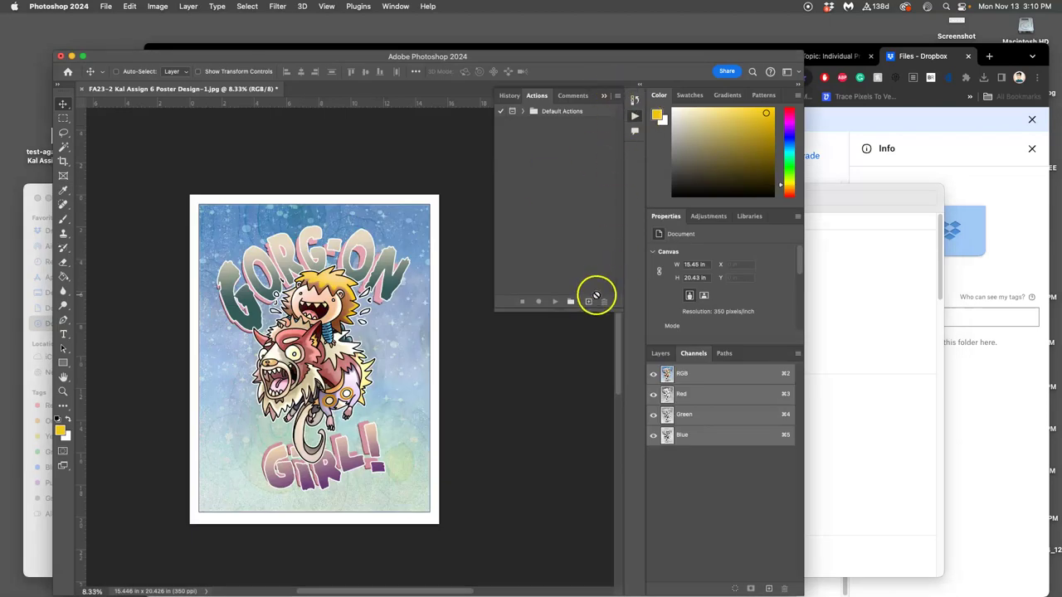
Use Load Actions to select all eleven .atn files in the Digital Lab 205 folder
{"action": "left_click", "coordinate": [617, 97]}
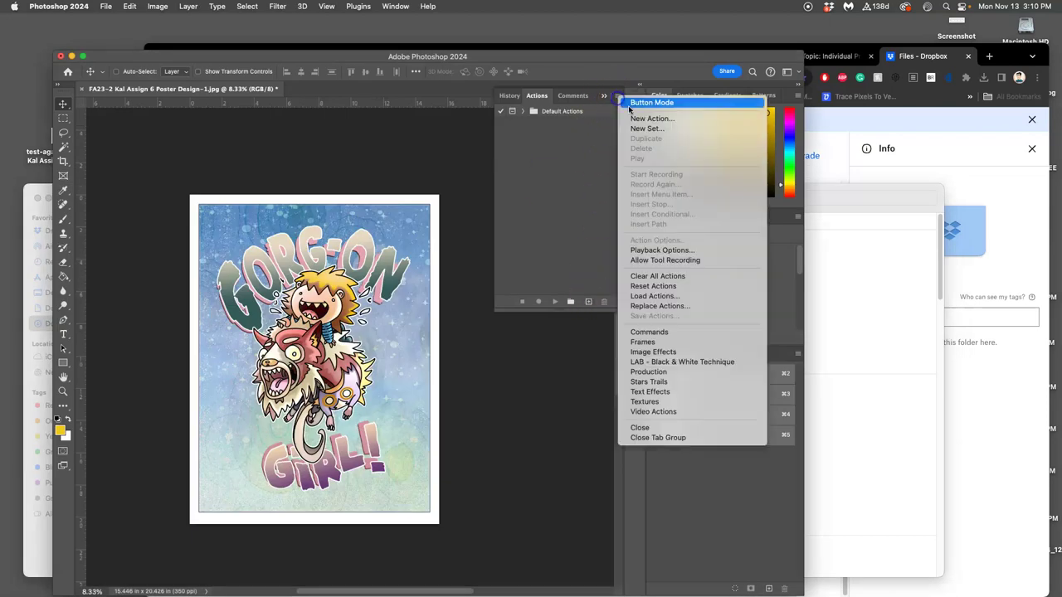
{"action": "left_click", "coordinate": [658, 296]}
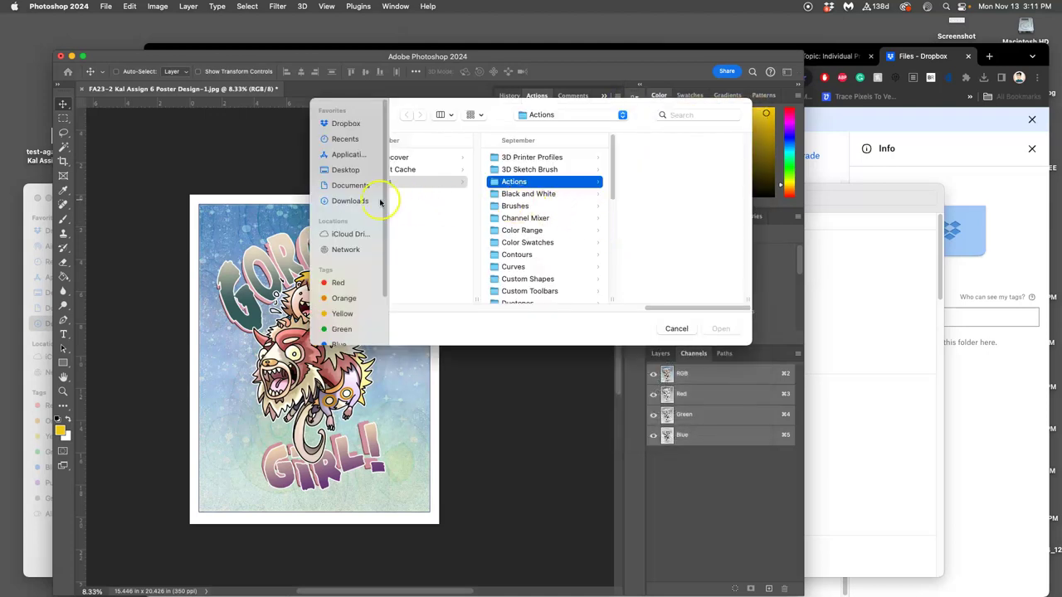
{"action": "left_click", "coordinate": [354, 202]}
{"action": "left_click", "coordinate": [421, 160]}
{"action": "left_click", "coordinate": [553, 159]}
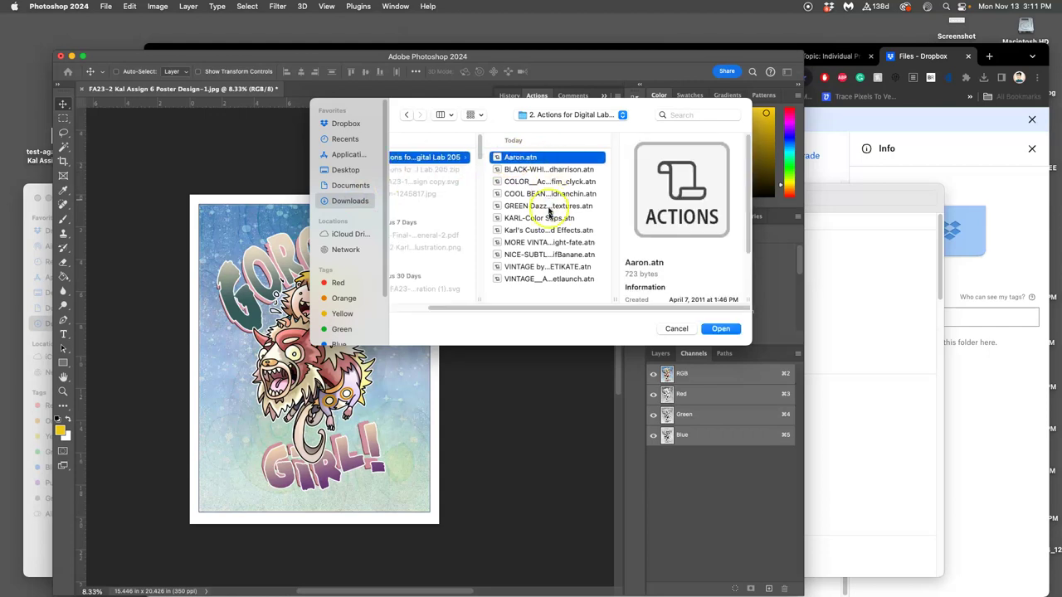
{"action": "left_click", "coordinate": [540, 280], "text": "shift"}
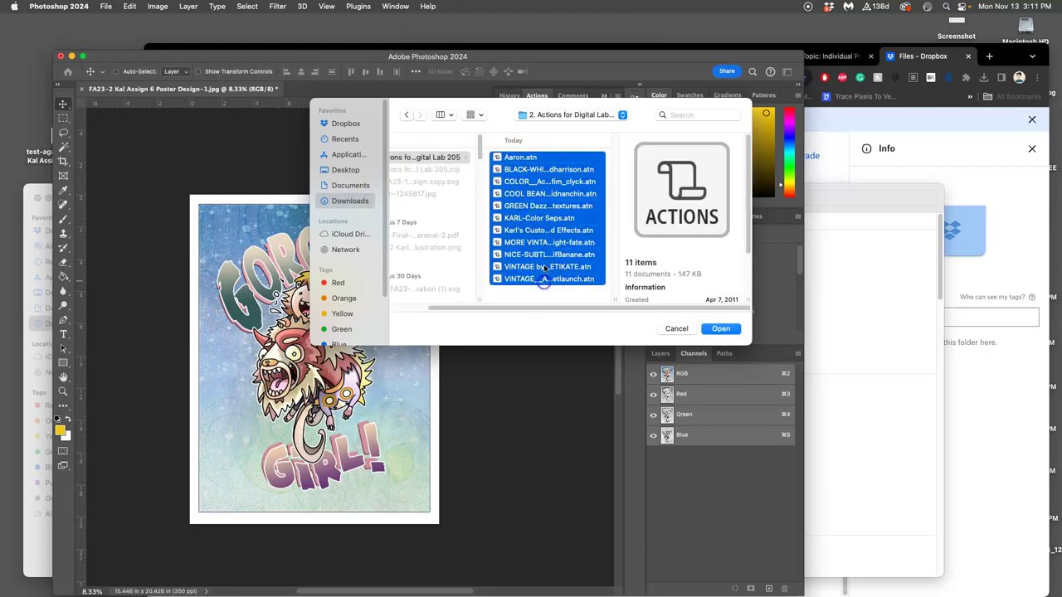
Load the action sets, removing conflicting shortcuts, and expand KARL-Color Seps.atn
{"action": "left_click", "coordinate": [721, 328]}
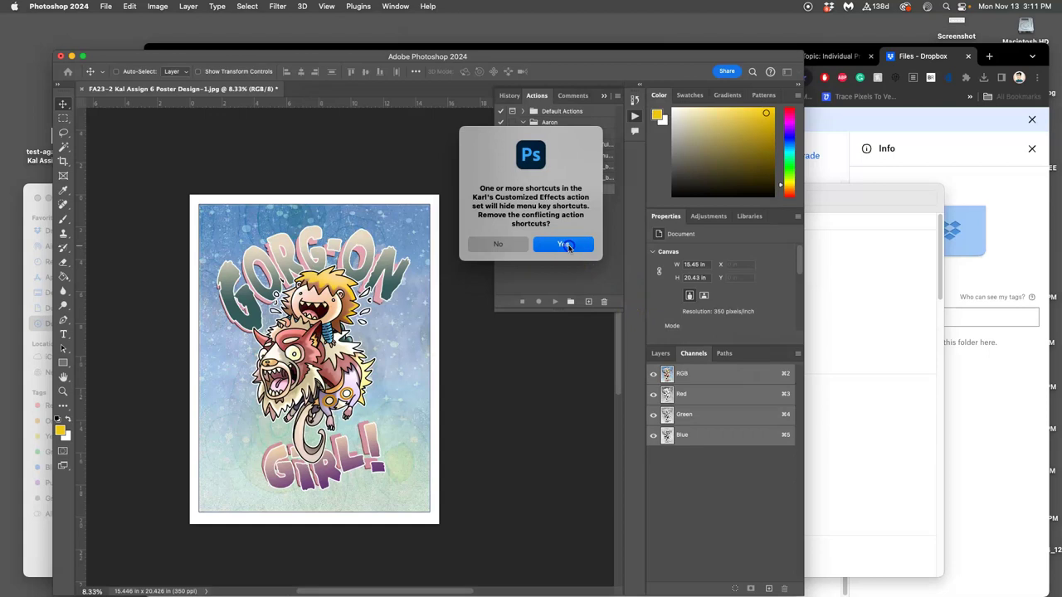
{"action": "left_click", "coordinate": [564, 245]}
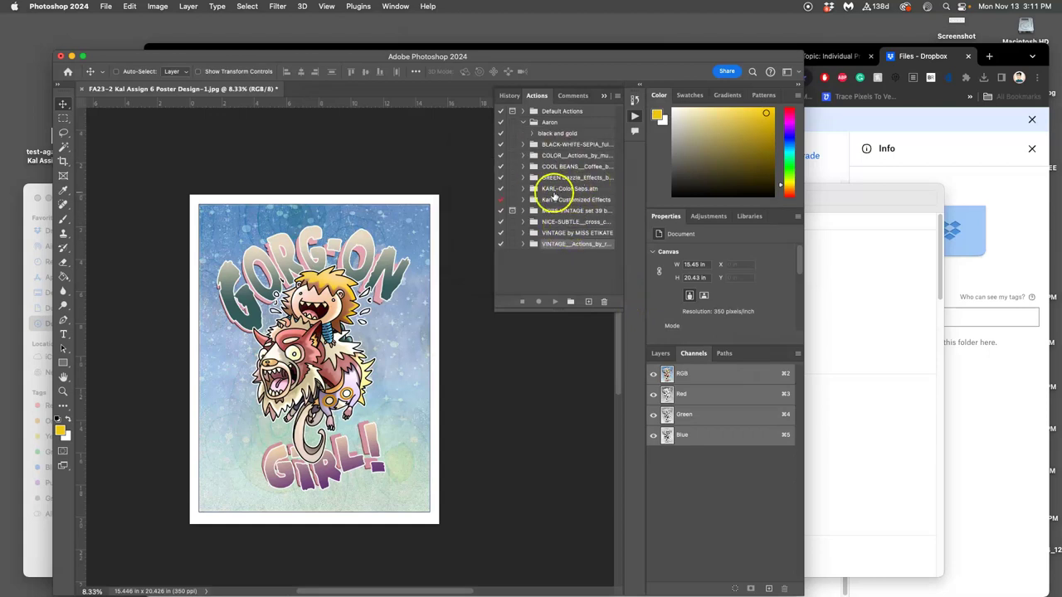
{"action": "left_click", "coordinate": [522, 189]}
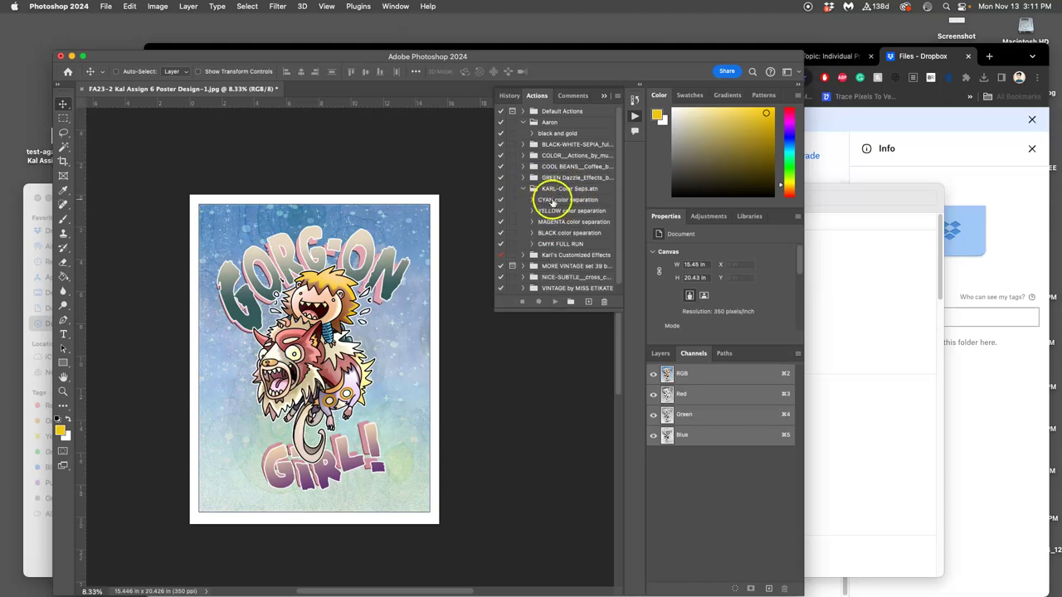
{"action": "left_click", "coordinate": [514, 200]}
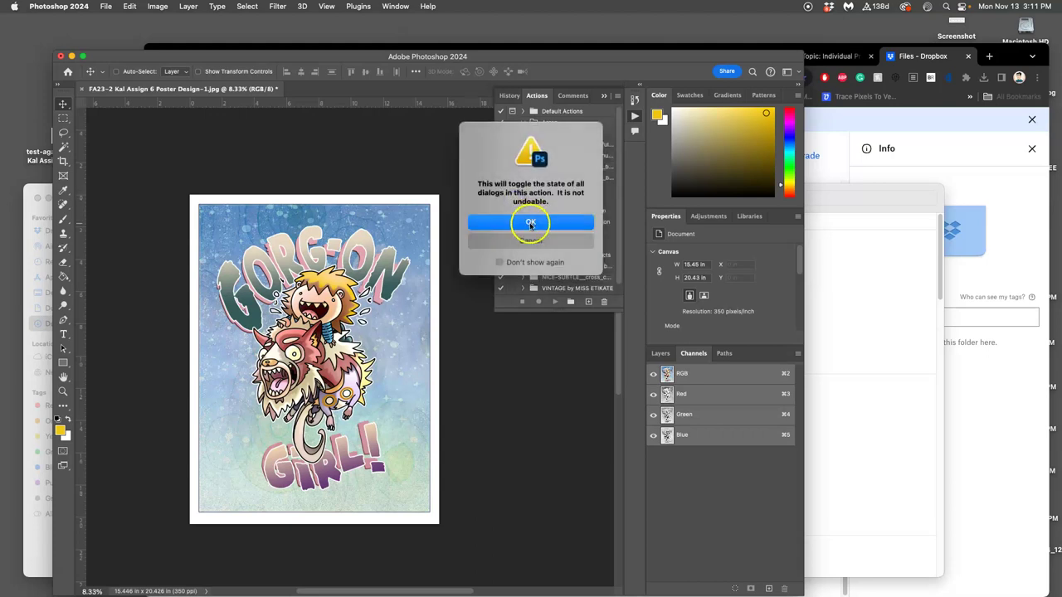
Try toggling the CYAN action's dialog prompts, then back out of the warning
{"action": "left_click", "coordinate": [530, 224]}
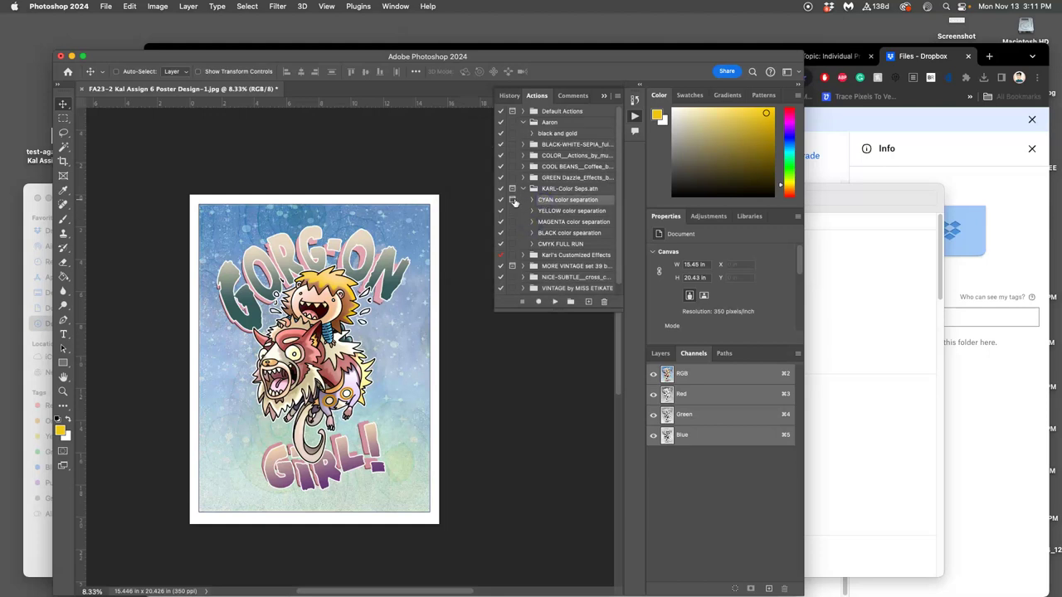
{"action": "left_click", "coordinate": [513, 202]}
{"action": "left_click", "coordinate": [531, 241]}
{"action": "left_click", "coordinate": [516, 241]}
Trial-run the CYAN action, confirming Duplicate, discarding other channels and accepting the Bitmap settings
{"action": "left_click", "coordinate": [555, 301]}
{"action": "left_click", "coordinate": [624, 295]}
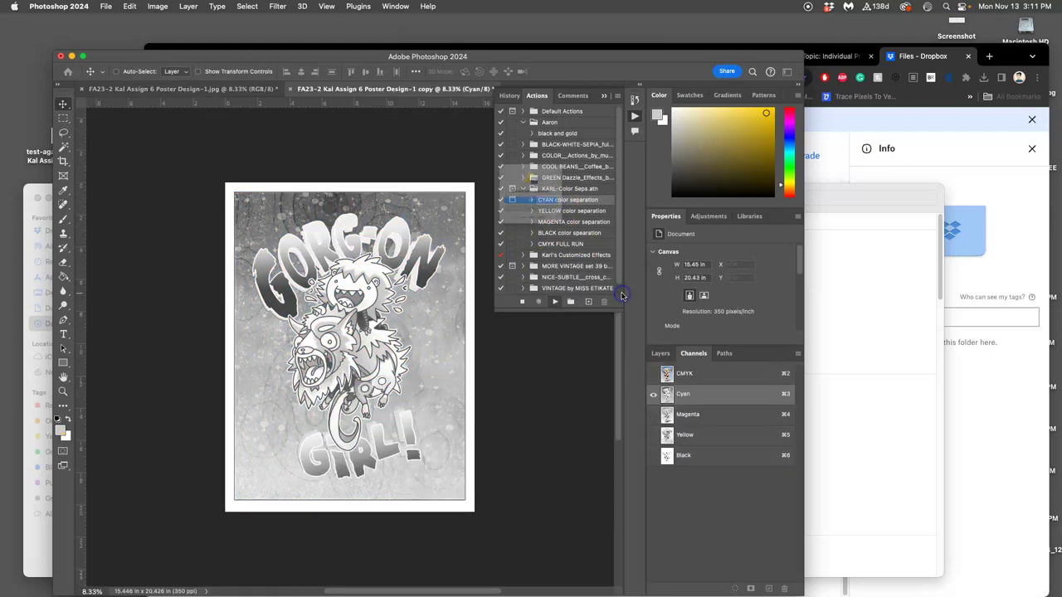
{"action": "left_click", "coordinate": [527, 210]}
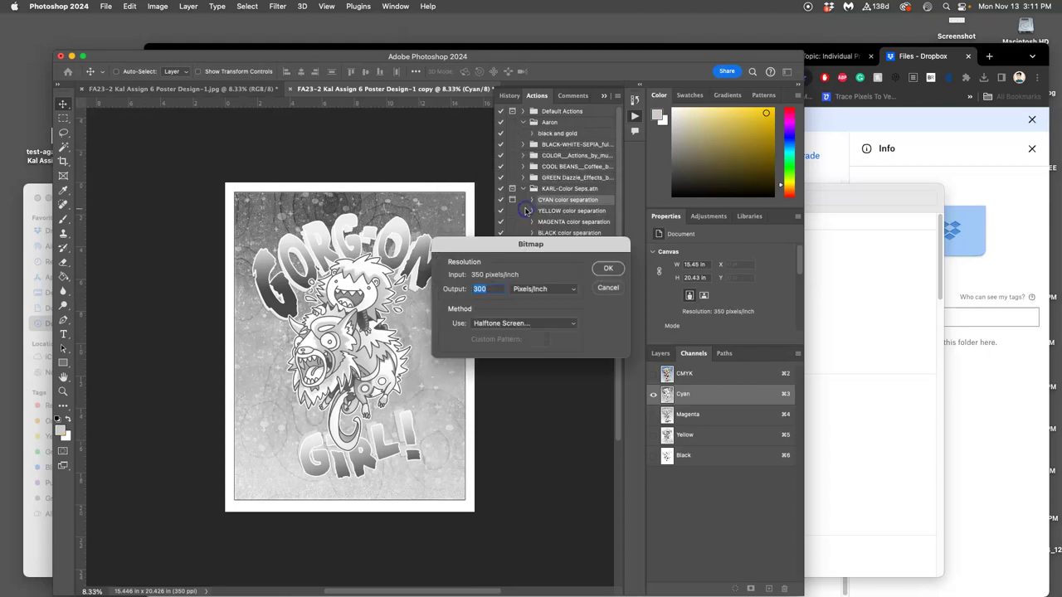
{"action": "left_click", "coordinate": [608, 266]}
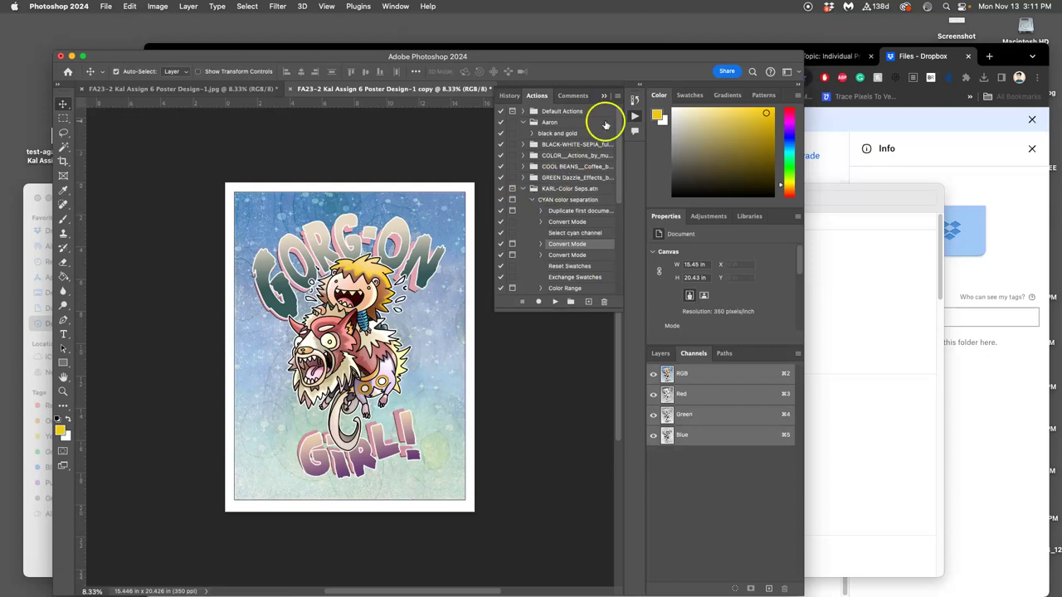
Switch off the CYAN action's dialog prompts and collapse its steps
{"action": "left_click", "coordinate": [512, 199]}
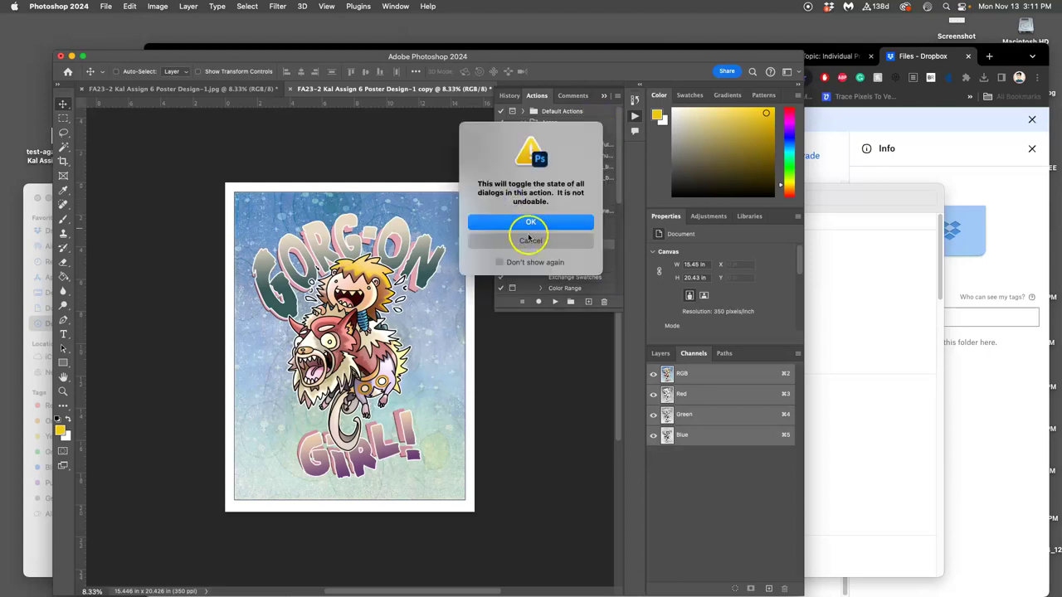
{"action": "left_click", "coordinate": [527, 222]}
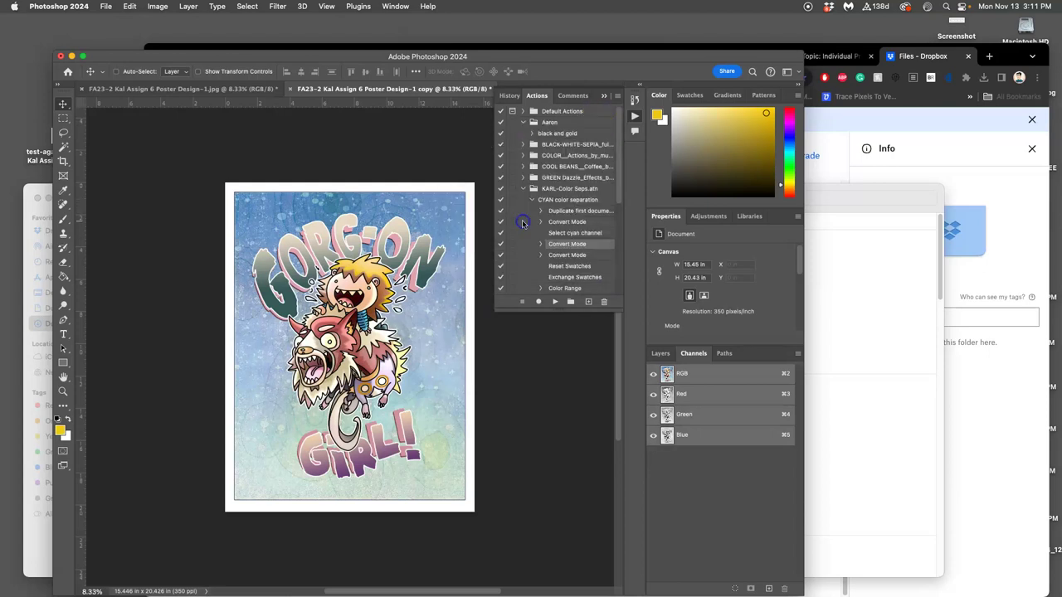
{"action": "left_click", "coordinate": [550, 201]}
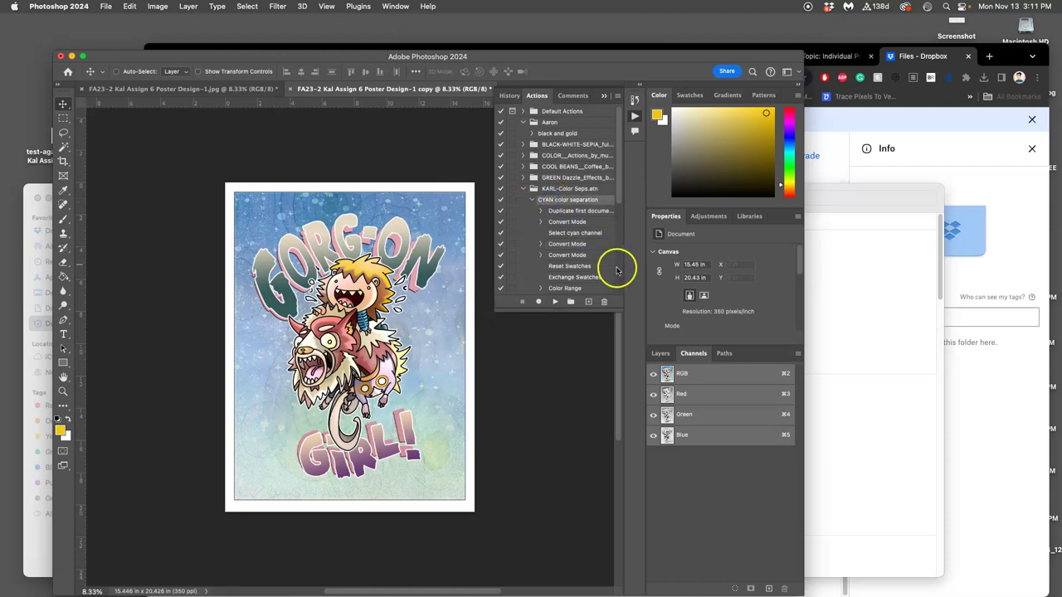
{"action": "left_click", "coordinate": [532, 201]}
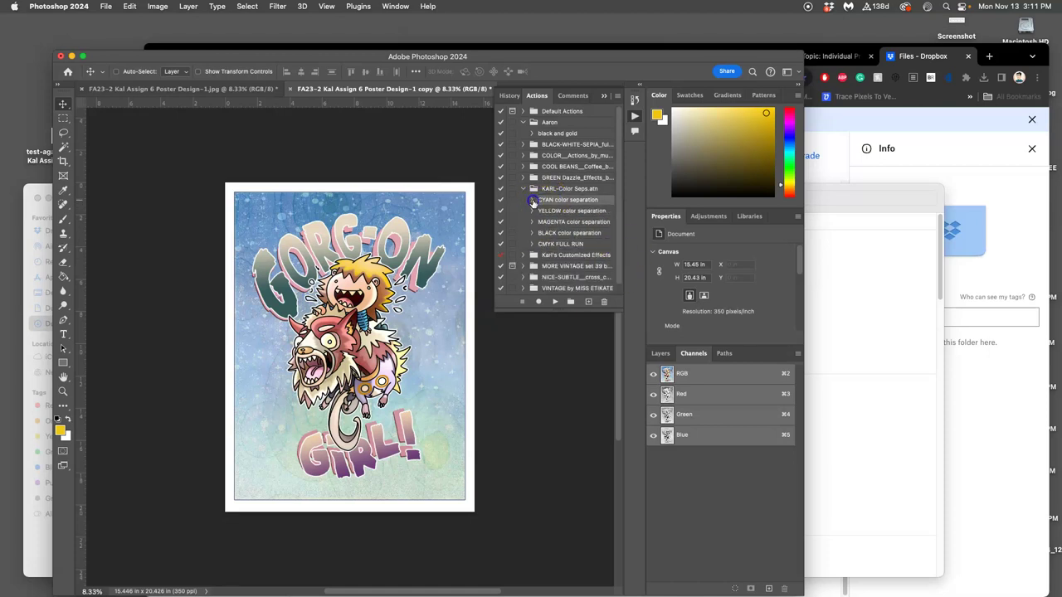
Run the CYAN action again and zoom into the resulting cyan halftone
{"action": "left_click", "coordinate": [555, 304]}
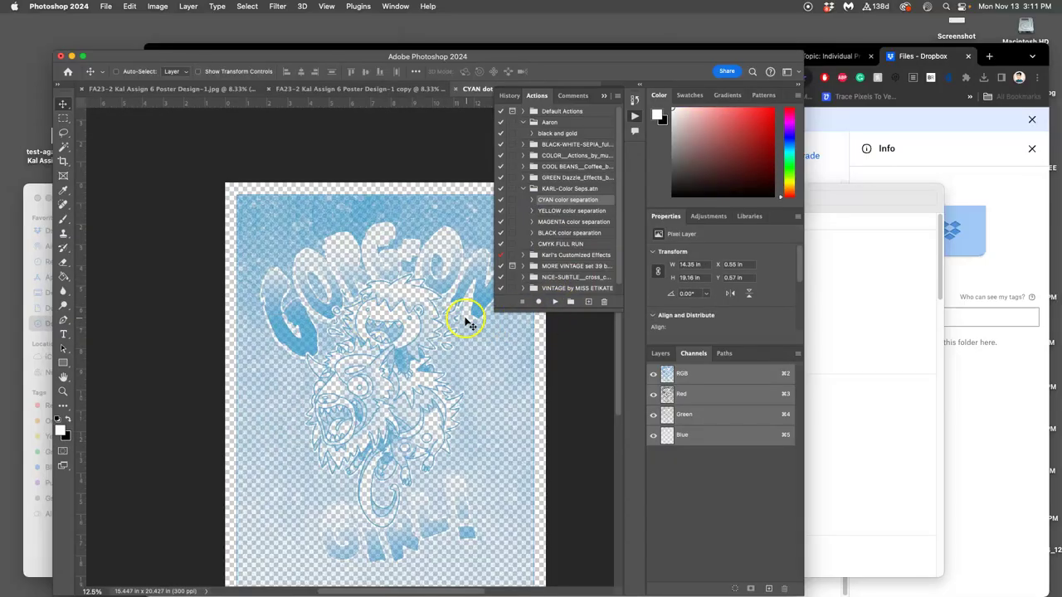
{"action": "scroll", "coordinate": [469, 321], "scroll_direction": "up", "scroll_amount": 10}
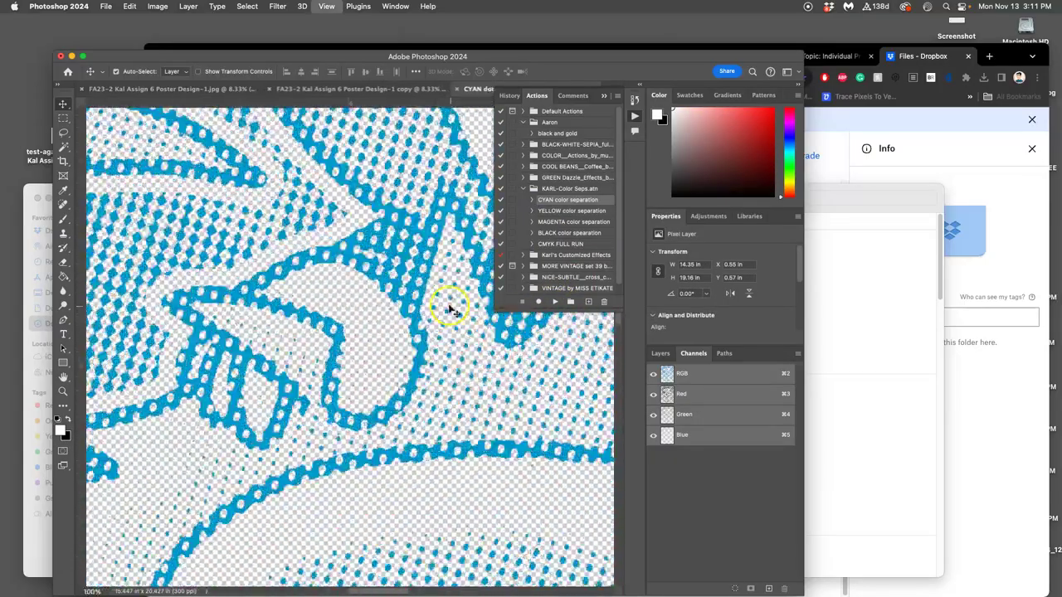
{"action": "scroll", "coordinate": [445, 306], "scroll_direction": "up", "scroll_amount": 5}
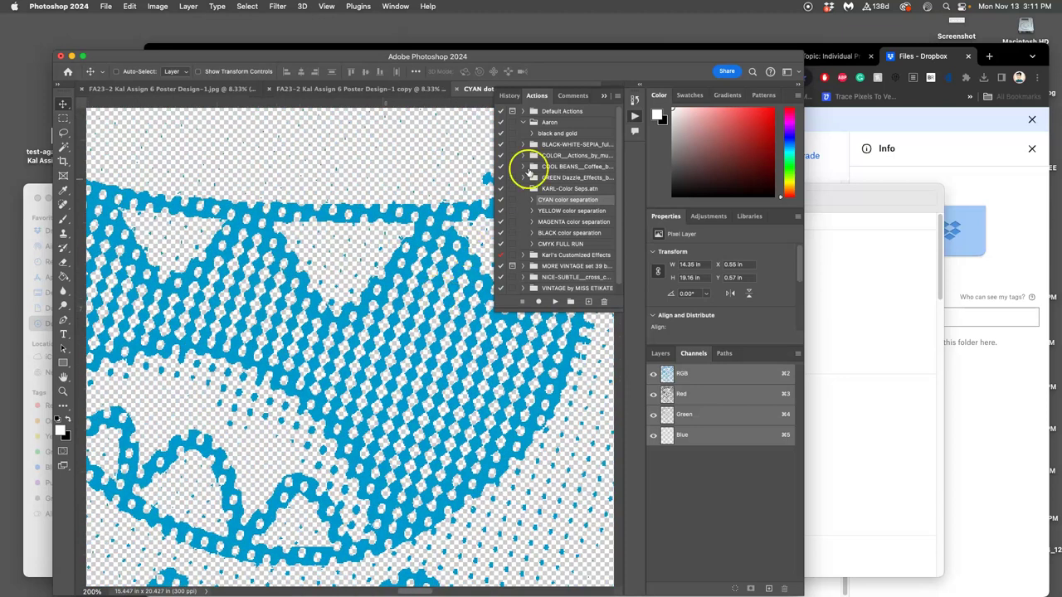
Compare the halftone with the poster copy, then close the CYAN dot layer without saving
{"action": "left_click", "coordinate": [365, 89]}
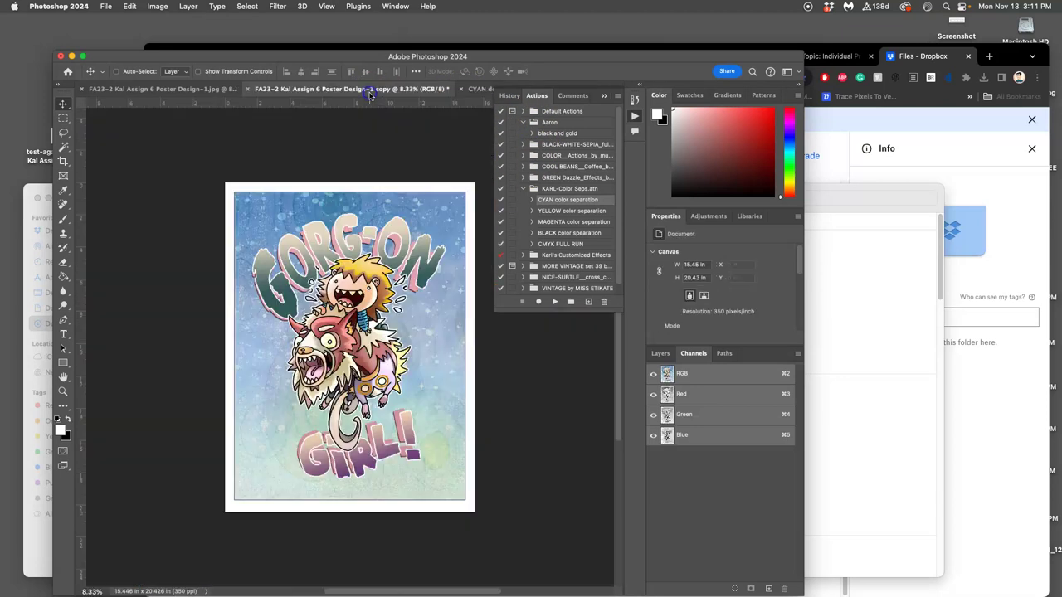
{"action": "left_click", "coordinate": [479, 88]}
{"action": "left_click", "coordinate": [403, 90]}
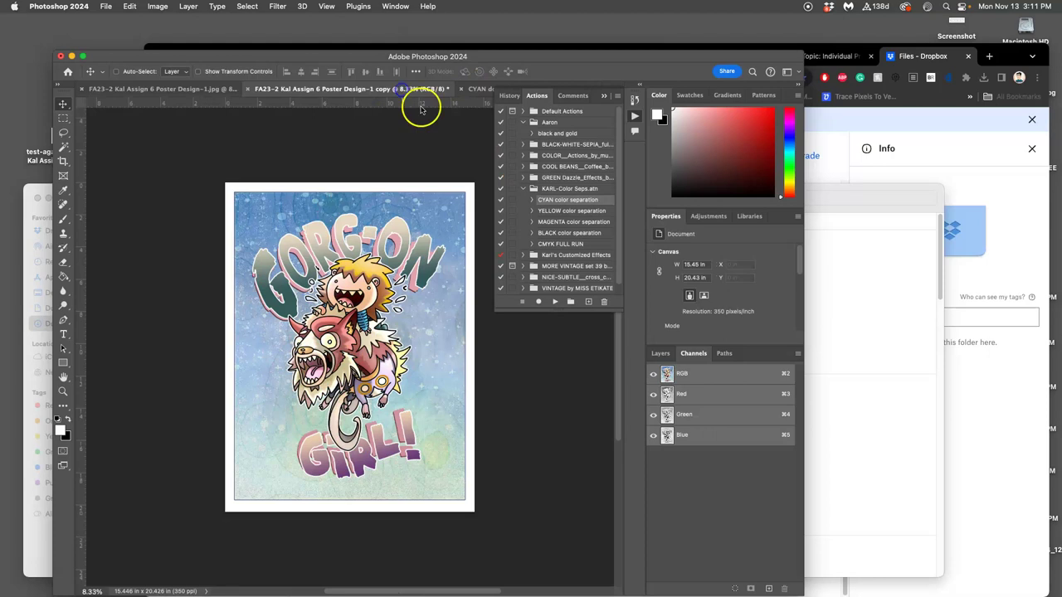
{"action": "left_click", "coordinate": [462, 90]}
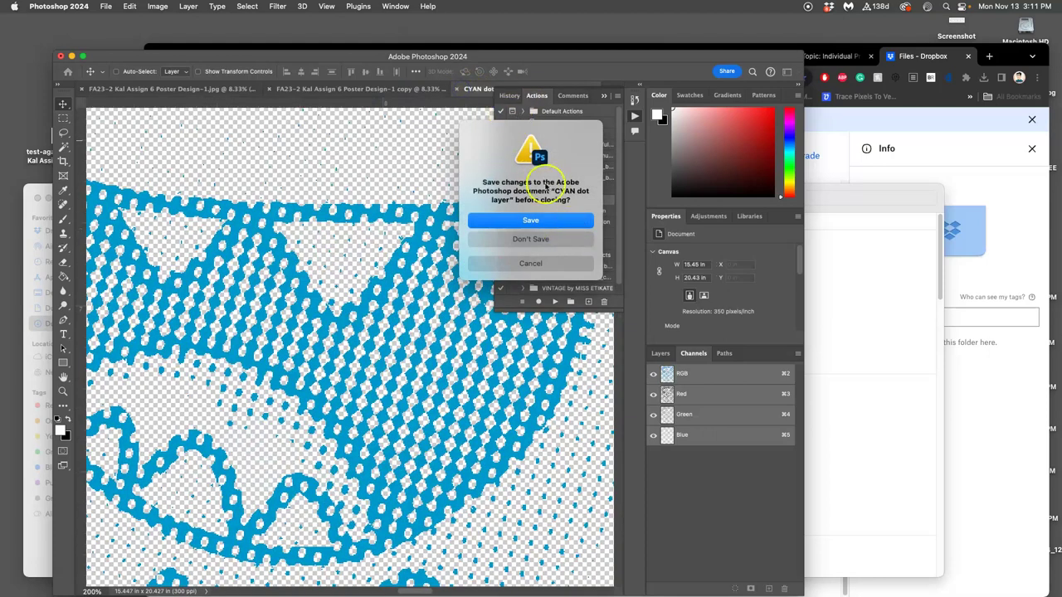
{"action": "left_click", "coordinate": [531, 239]}
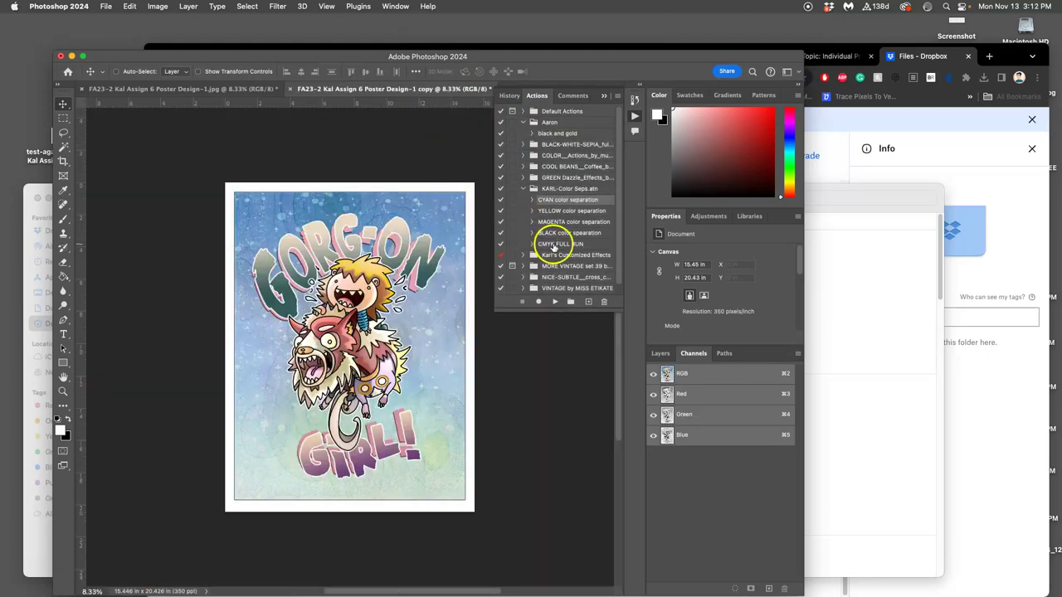
Run the CMYK FULL RUN action to build the combined dot layers document
{"action": "left_click", "coordinate": [553, 245]}
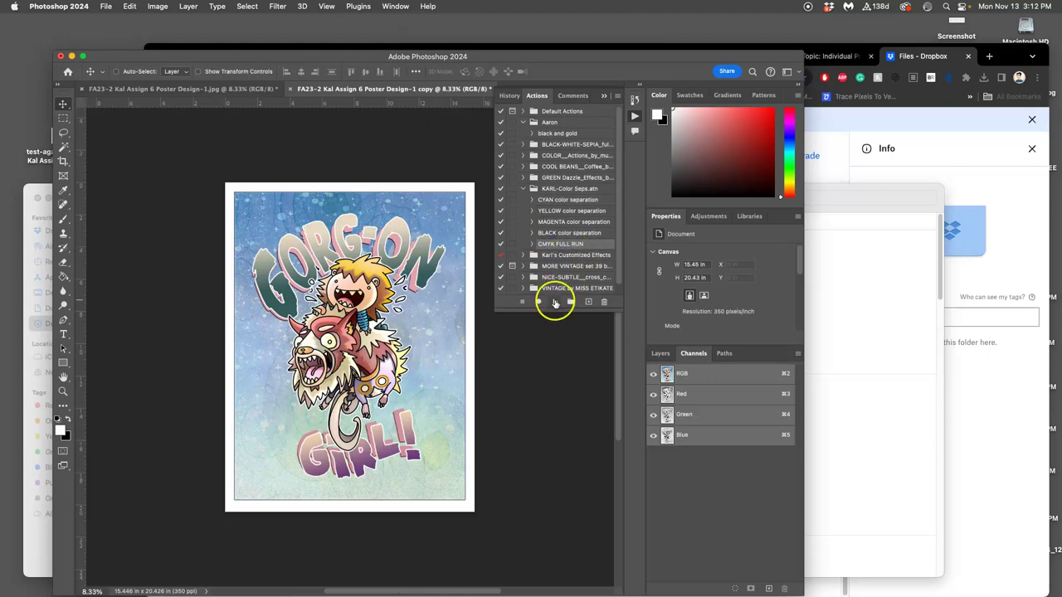
{"action": "left_click", "coordinate": [554, 301]}
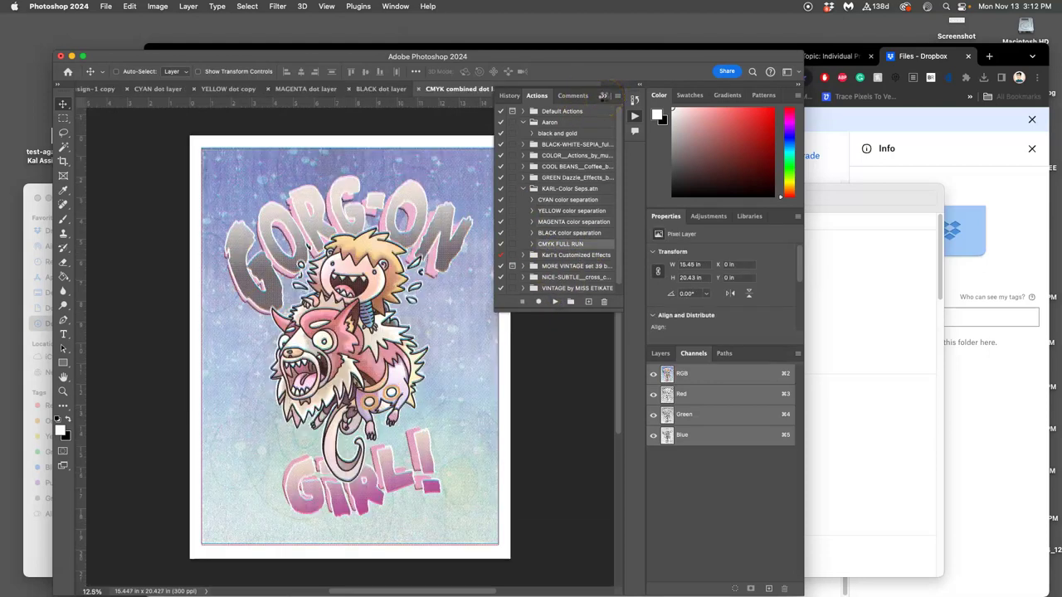
{"action": "left_click", "coordinate": [603, 95]}
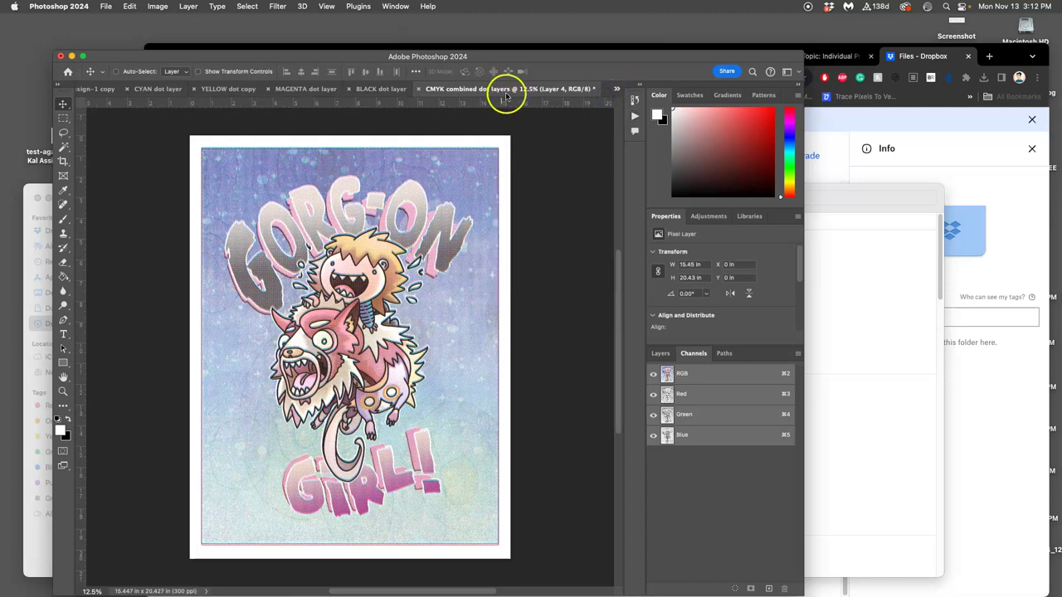
Hide the yellow, magenta and cyan dot layers, then show all three again
{"action": "left_click", "coordinate": [661, 354]}
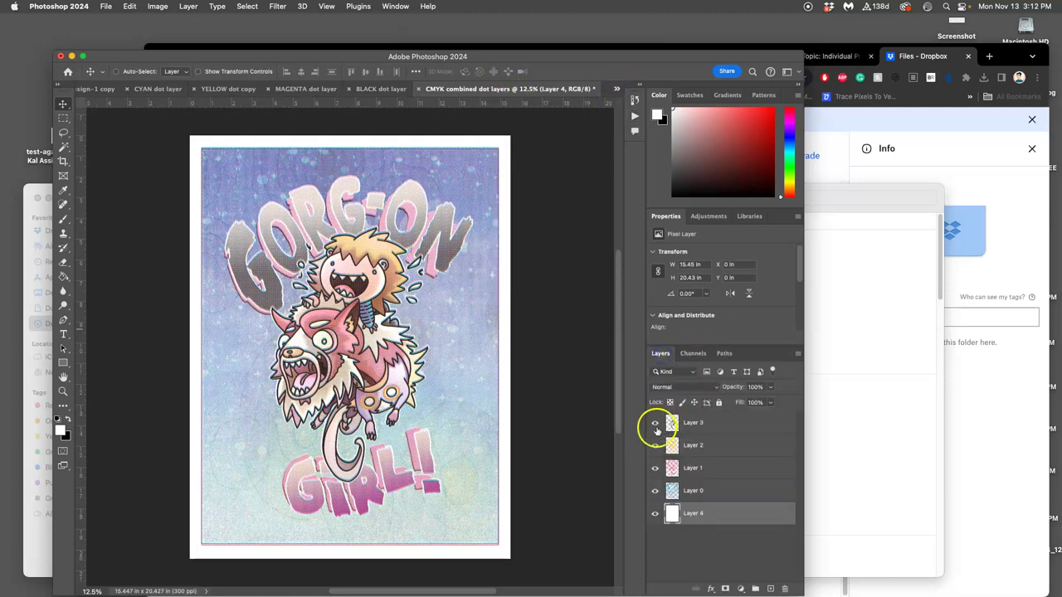
{"action": "left_click", "coordinate": [654, 446]}
{"action": "left_click", "coordinate": [655, 468]}
{"action": "left_click", "coordinate": [655, 491]}
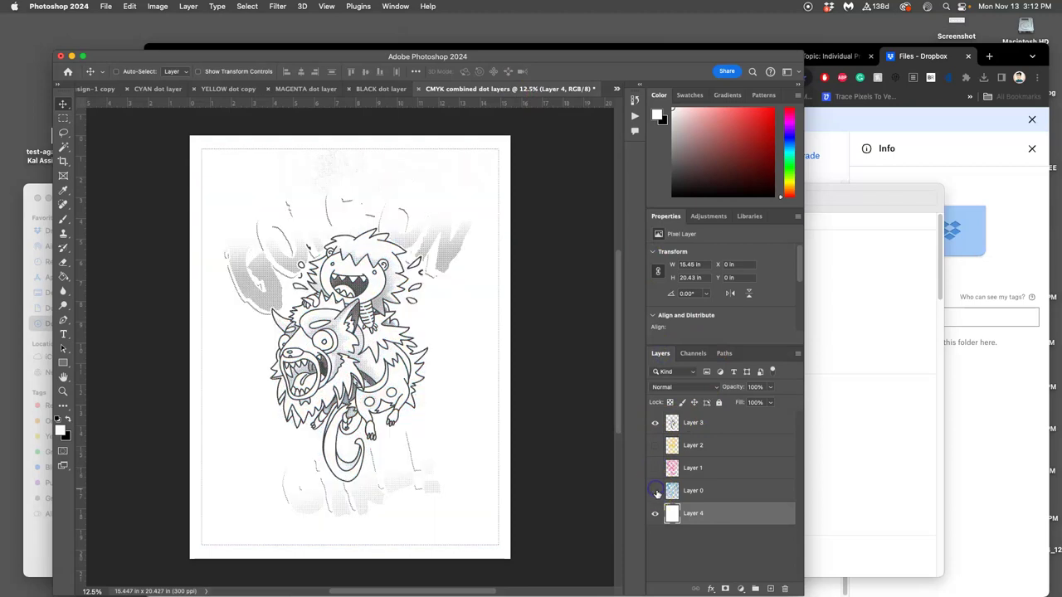
{"action": "left_click", "coordinate": [654, 445]}
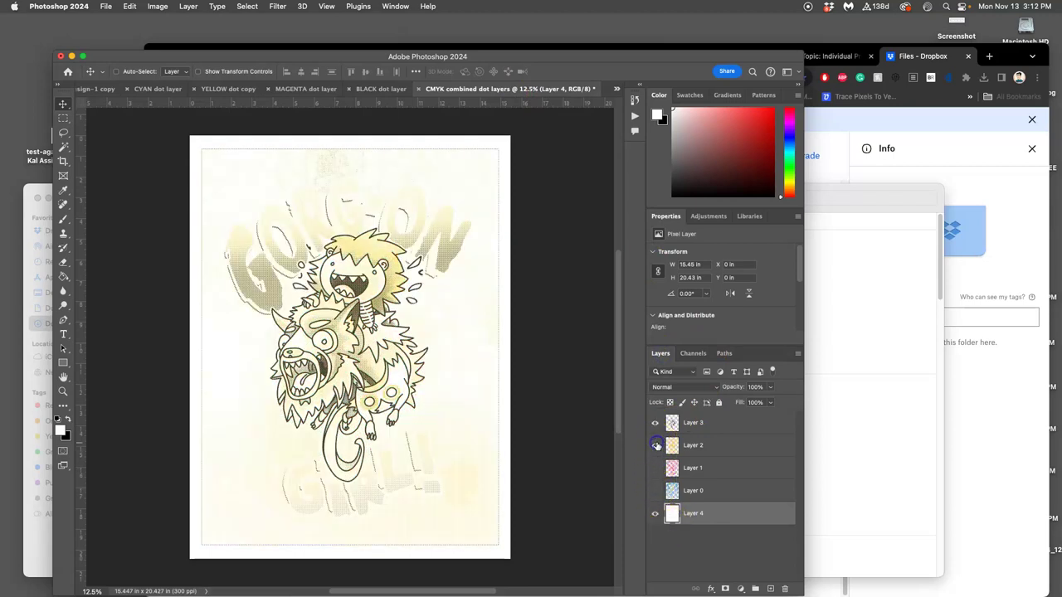
{"action": "left_click", "coordinate": [655, 468]}
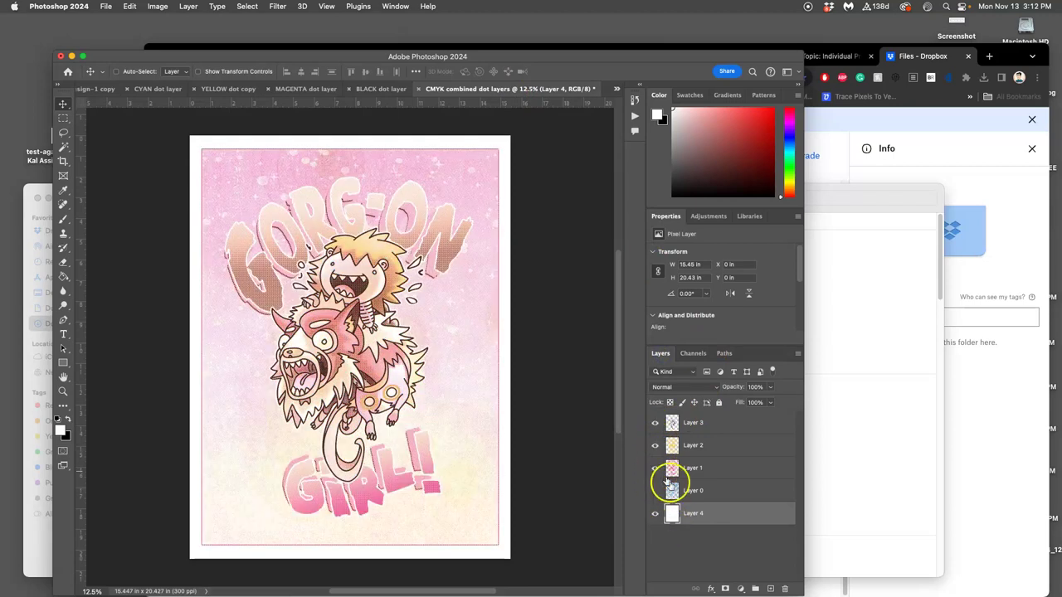
{"action": "left_click", "coordinate": [655, 491]}
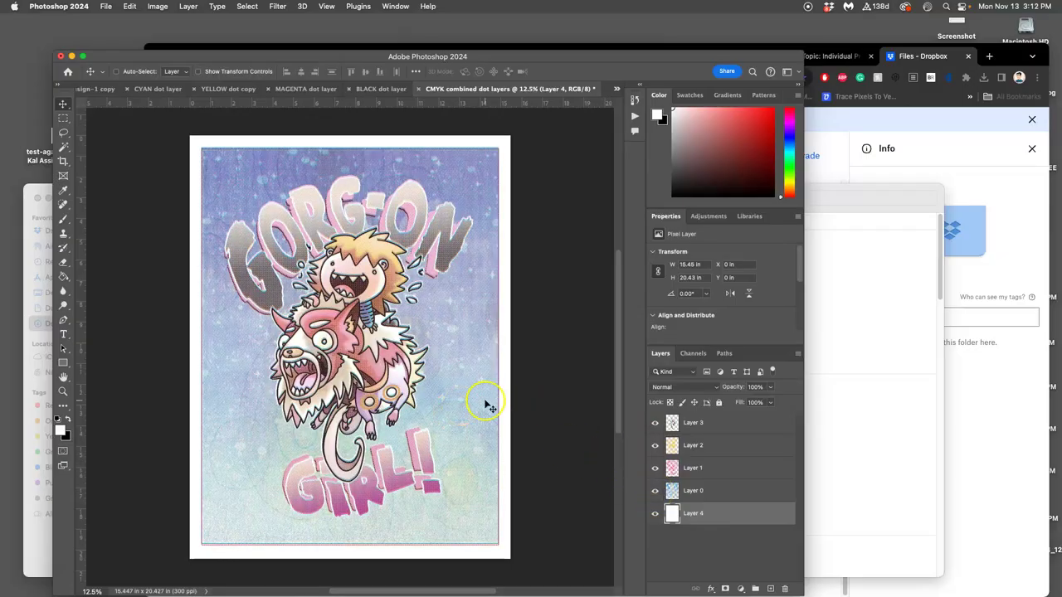
Nudge Layer 0's cyan dots down to X 0.54 in, Y 0.62 in, aligning them with the black outlines
{"action": "scroll", "coordinate": [462, 391], "scroll_direction": "up", "scroll_amount": 10}
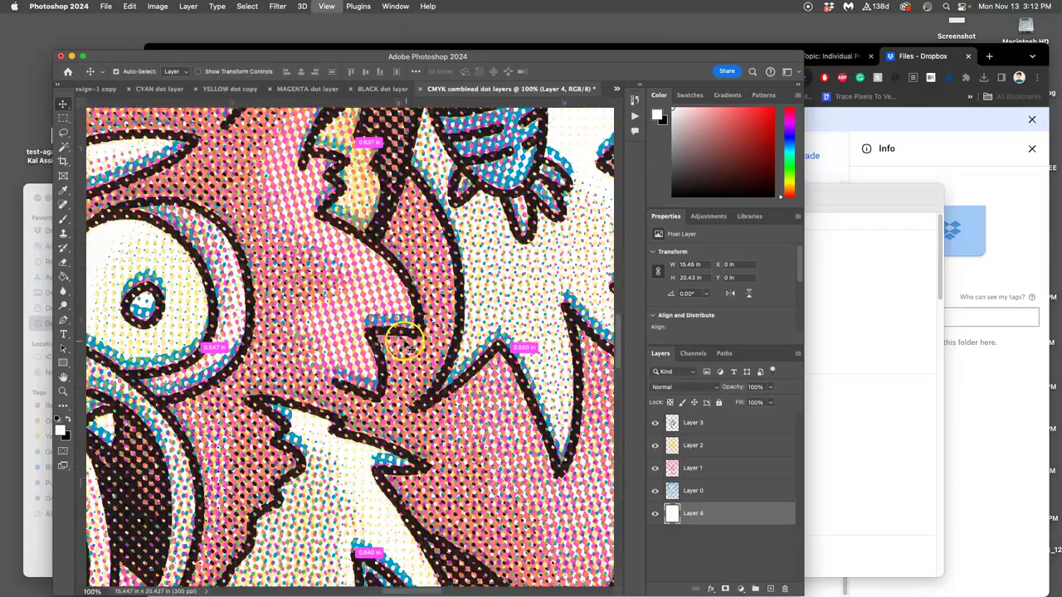
{"action": "scroll", "coordinate": [365, 340], "scroll_direction": "left", "scroll_amount": 10}
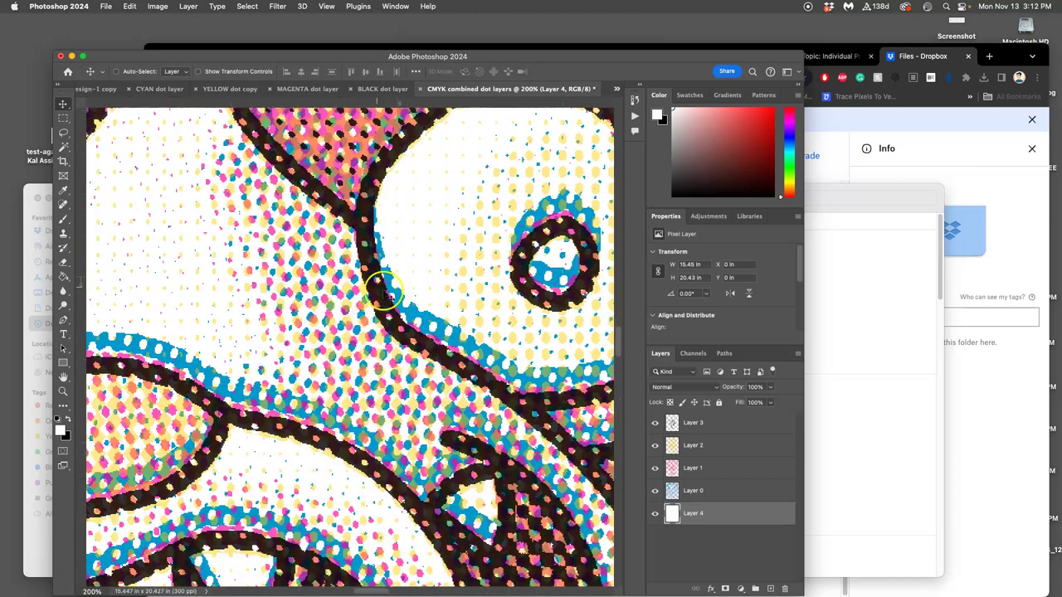
{"action": "left_click", "coordinate": [706, 490]}
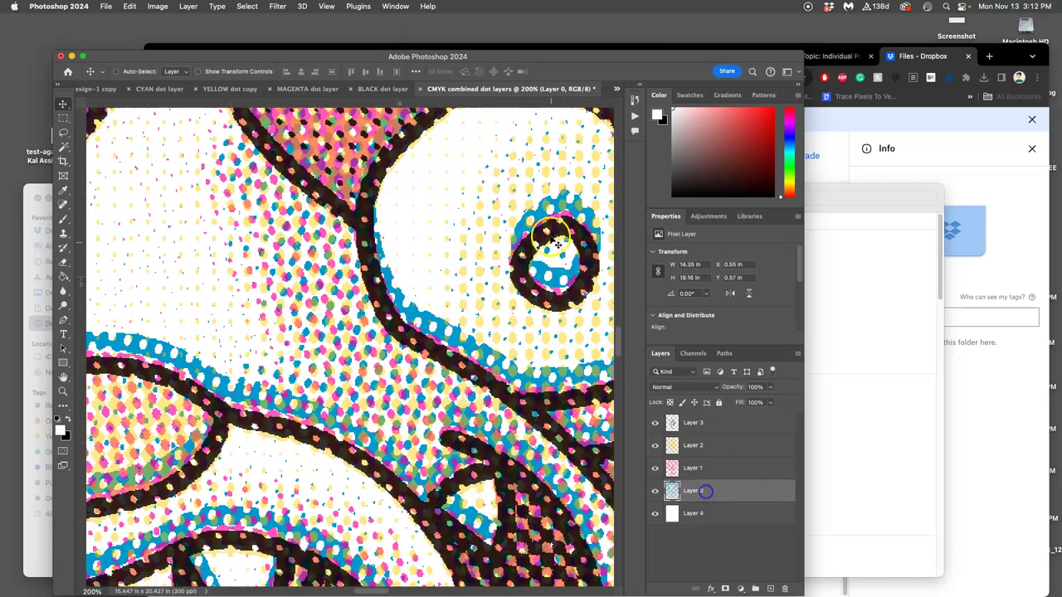
{"action": "left_click", "coordinate": [554, 214]}
{"action": "left_click_drag", "start_coordinate": [554, 207], "coordinate": [550, 224]}
{"action": "scroll", "coordinate": [531, 290], "scroll_direction": "right", "scroll_amount": 10}
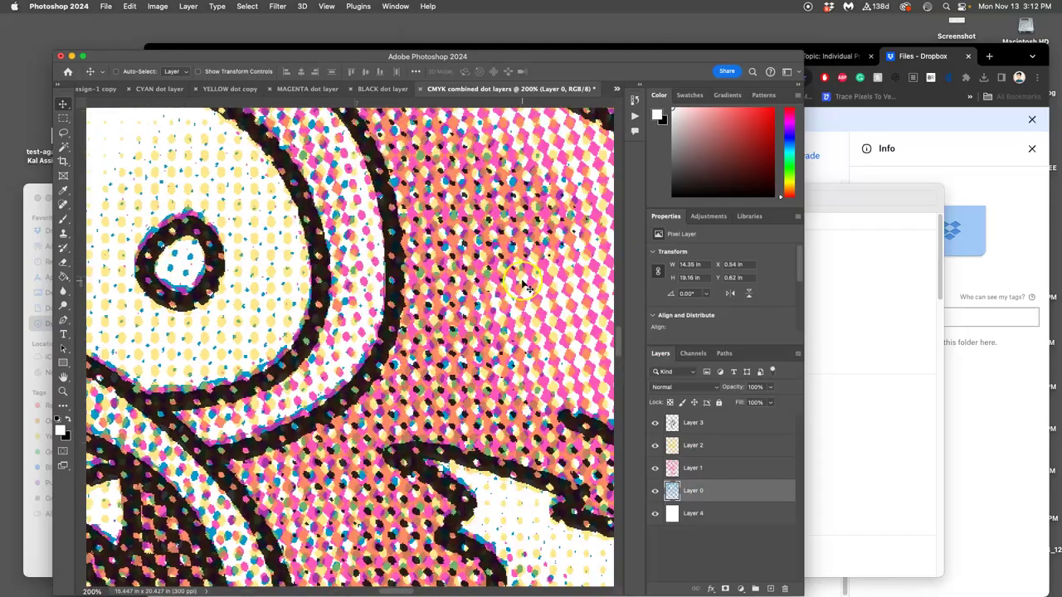
{"action": "scroll", "coordinate": [527, 286], "scroll_direction": "up", "scroll_amount": 10}
{"action": "scroll", "coordinate": [516, 282], "scroll_direction": "up", "scroll_amount": 15}
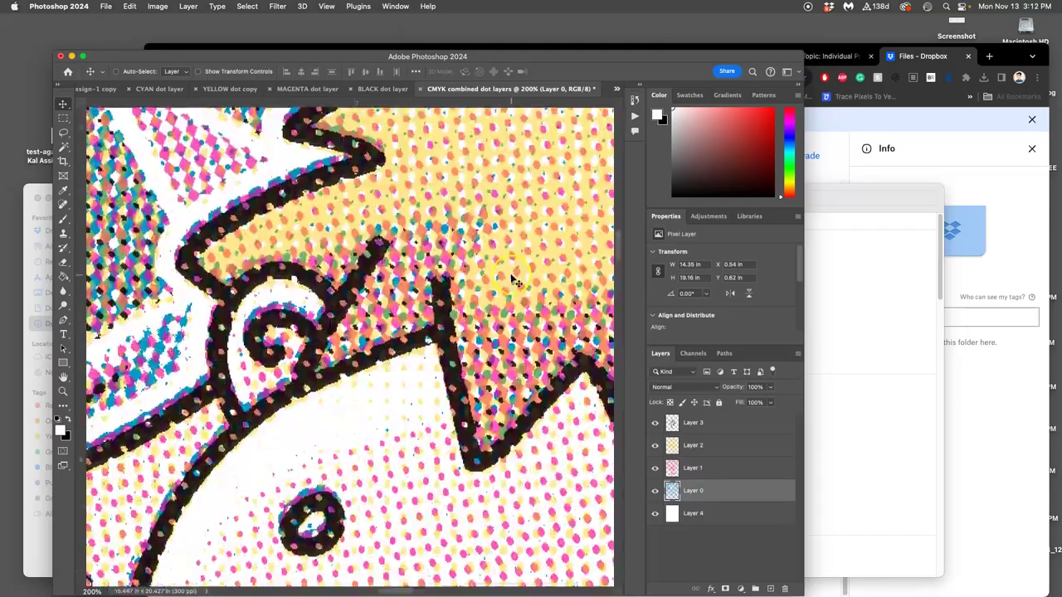
{"action": "scroll", "coordinate": [462, 270], "scroll_direction": "up", "scroll_amount": 10}
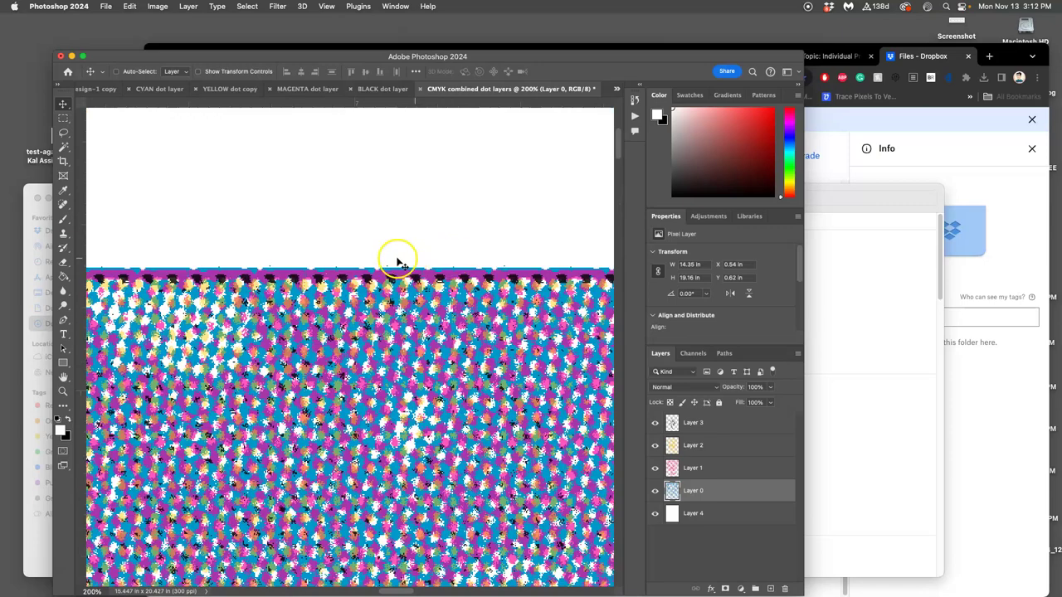
{"action": "scroll", "coordinate": [437, 267], "scroll_direction": "down", "scroll_amount": 10}
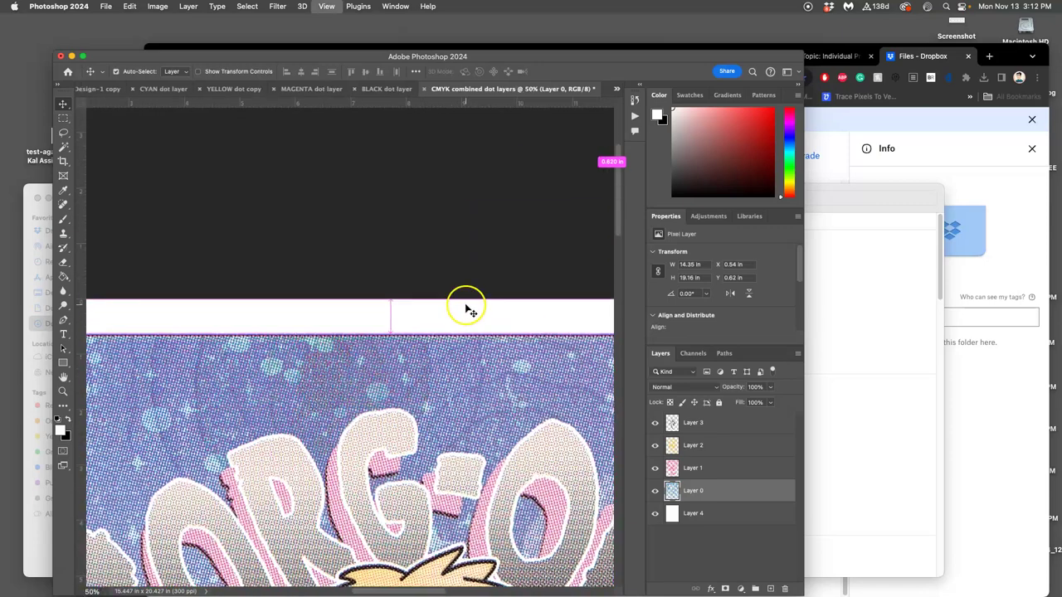
{"action": "scroll", "coordinate": [466, 305], "scroll_direction": "down", "scroll_amount": 5}
{"action": "scroll", "coordinate": [464, 305], "scroll_direction": "up", "scroll_amount": 7}
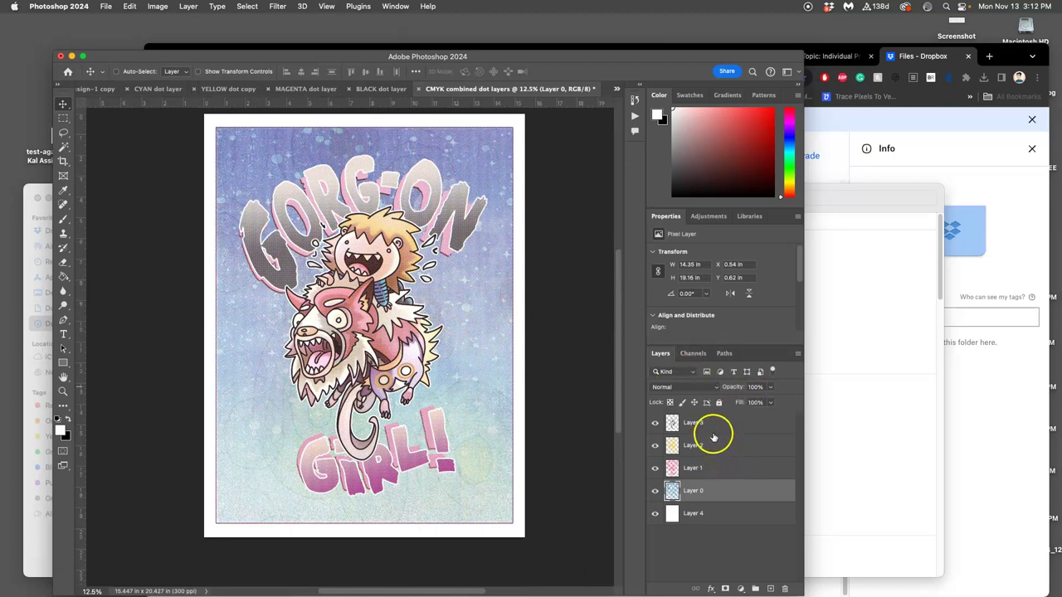
Set Layers 0 through 3 to 80% opacity and inspect the halftone up close
{"action": "left_click", "coordinate": [708, 423], "text": "shift"}
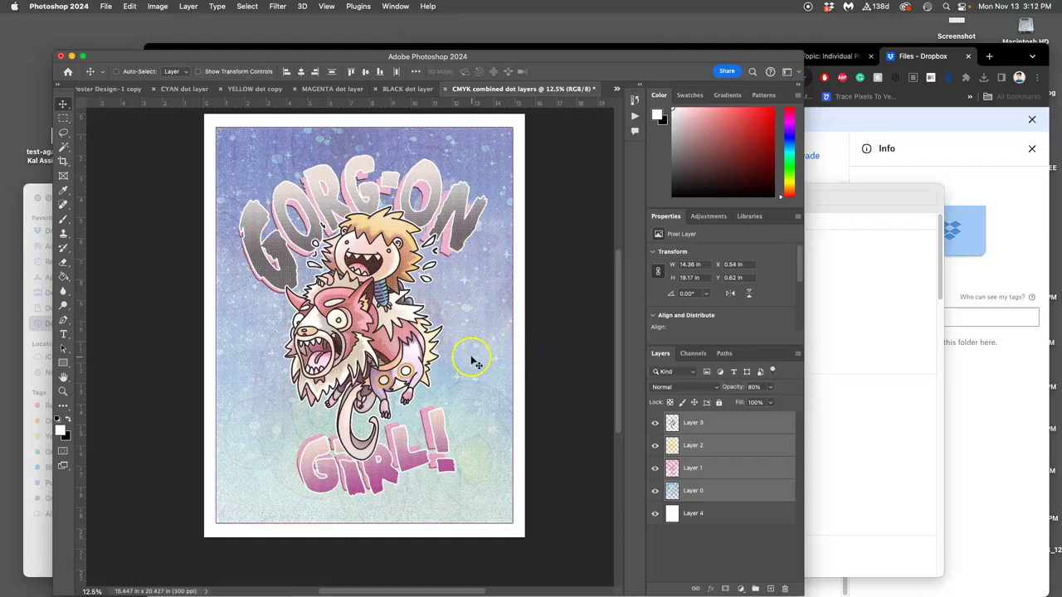
{"action": "scroll", "coordinate": [348, 340], "scroll_direction": "up", "scroll_amount": 10}
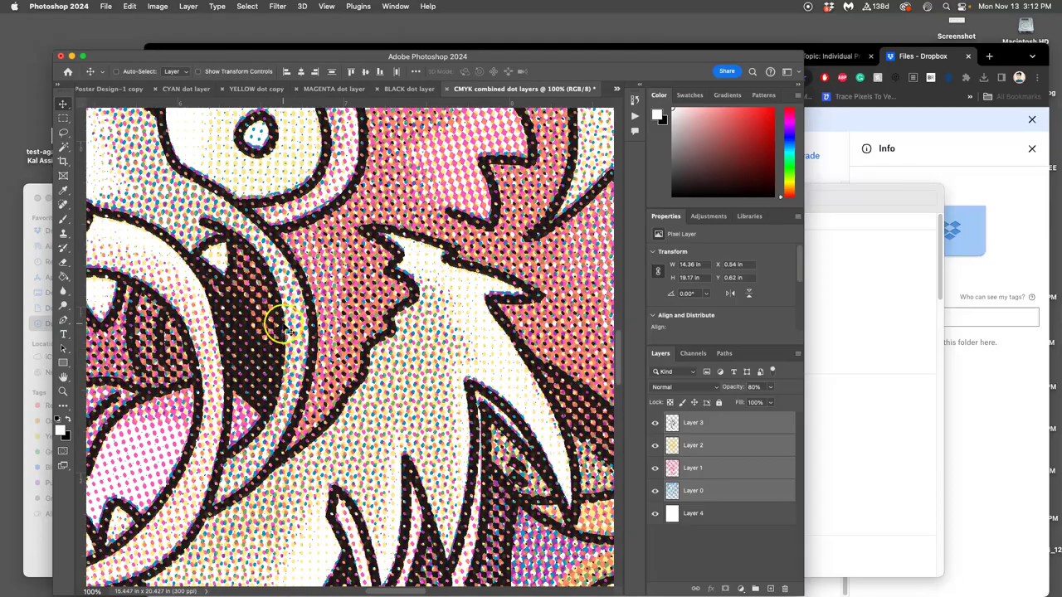
{"action": "scroll", "coordinate": [326, 318], "scroll_direction": "down", "scroll_amount": 10}
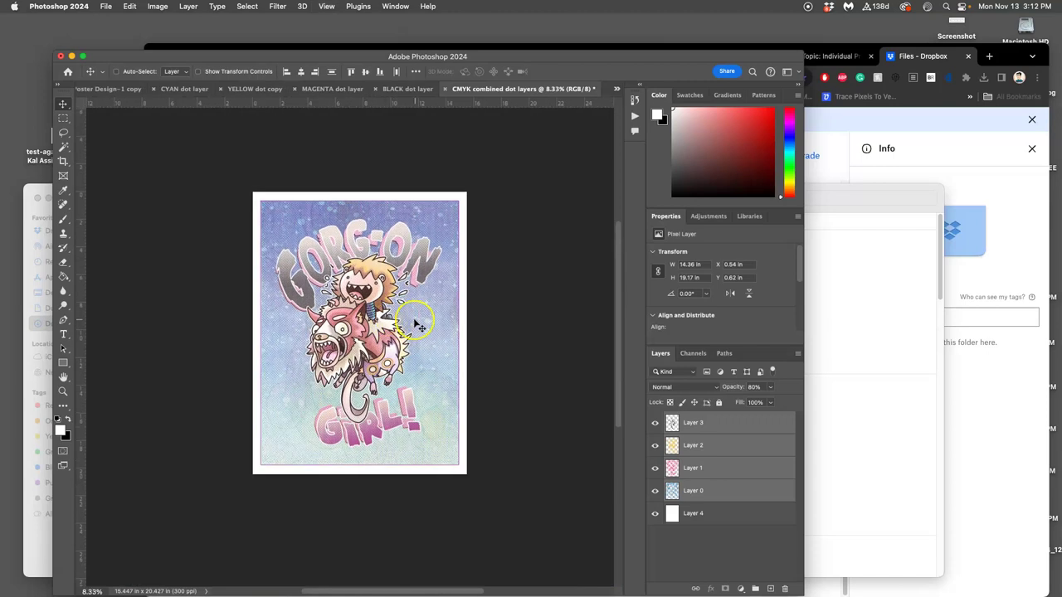